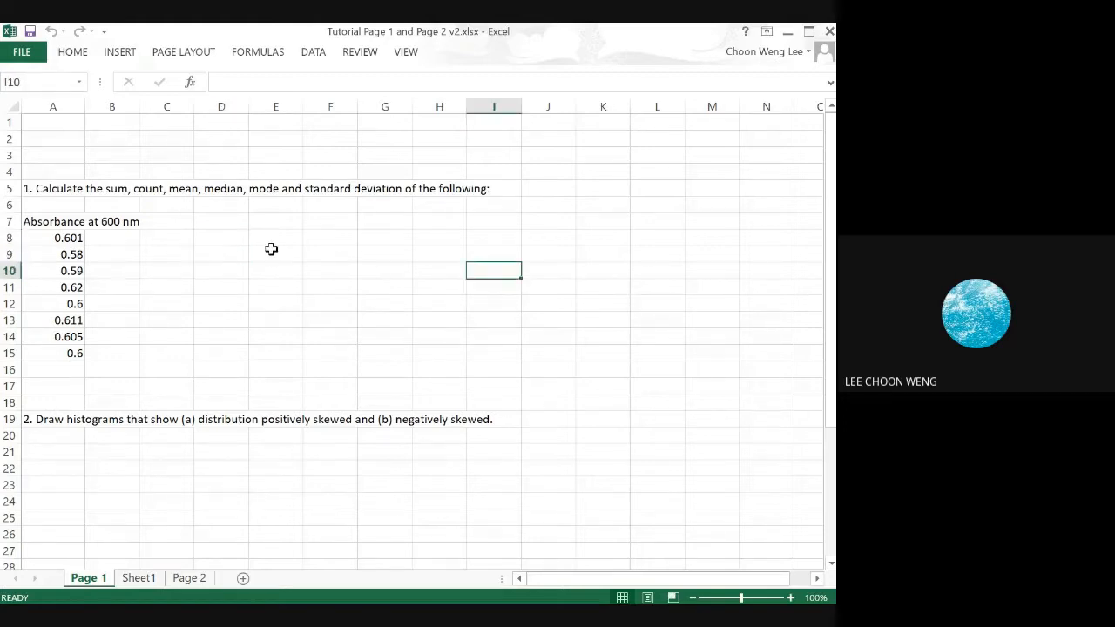
pyautogui.click(231, 259)
pyautogui.click(206, 239)
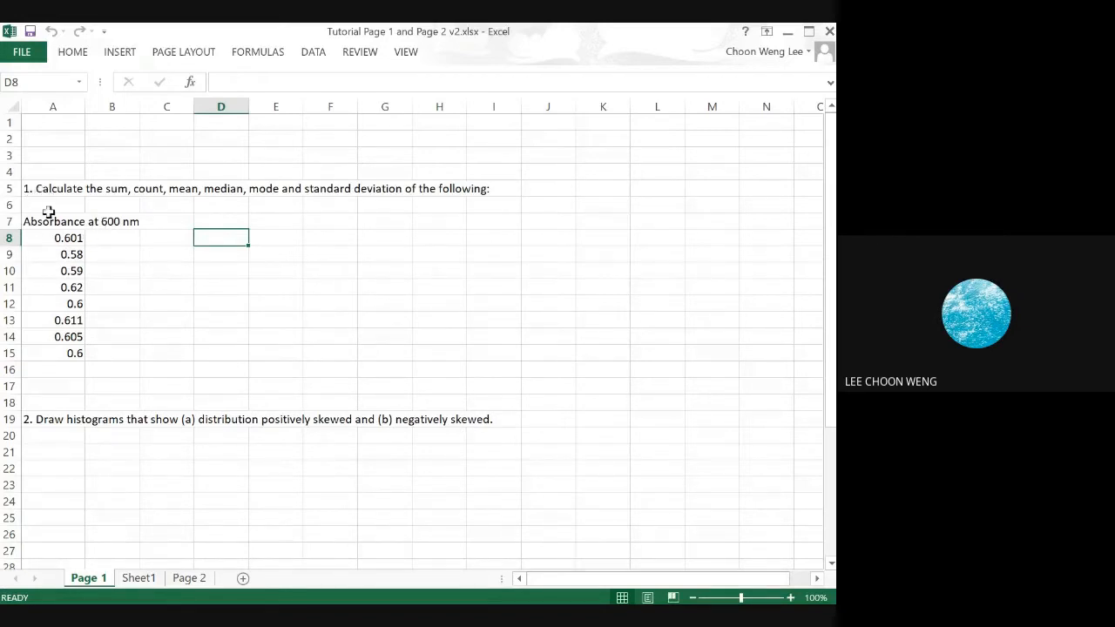
pyautogui.moveTo(44, 238); pyautogui.dragTo(43, 359)
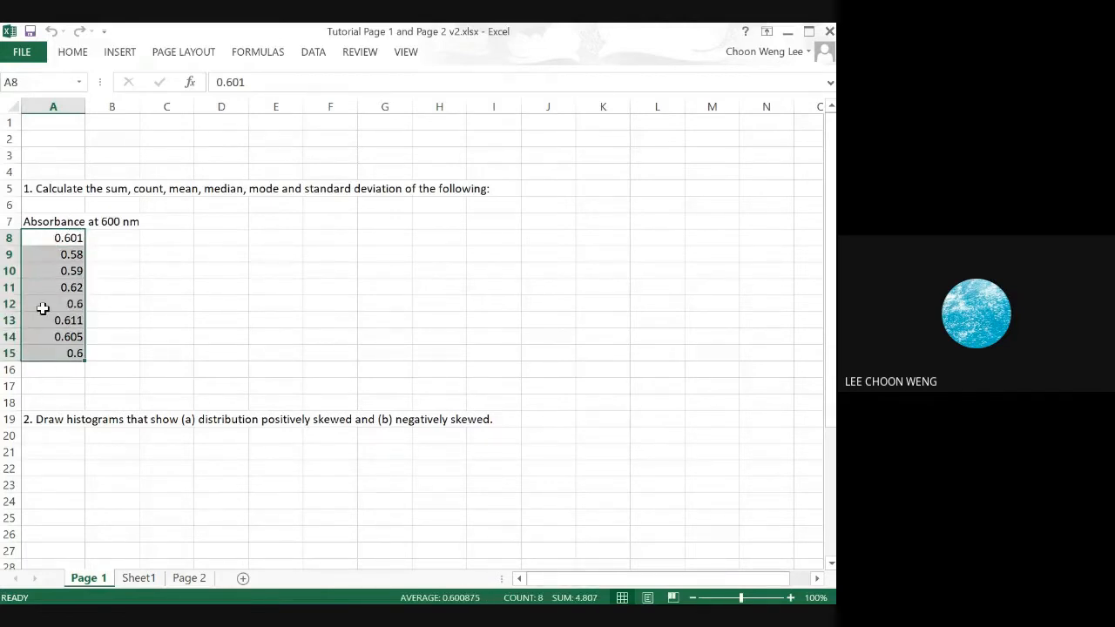
pyautogui.click(131, 336)
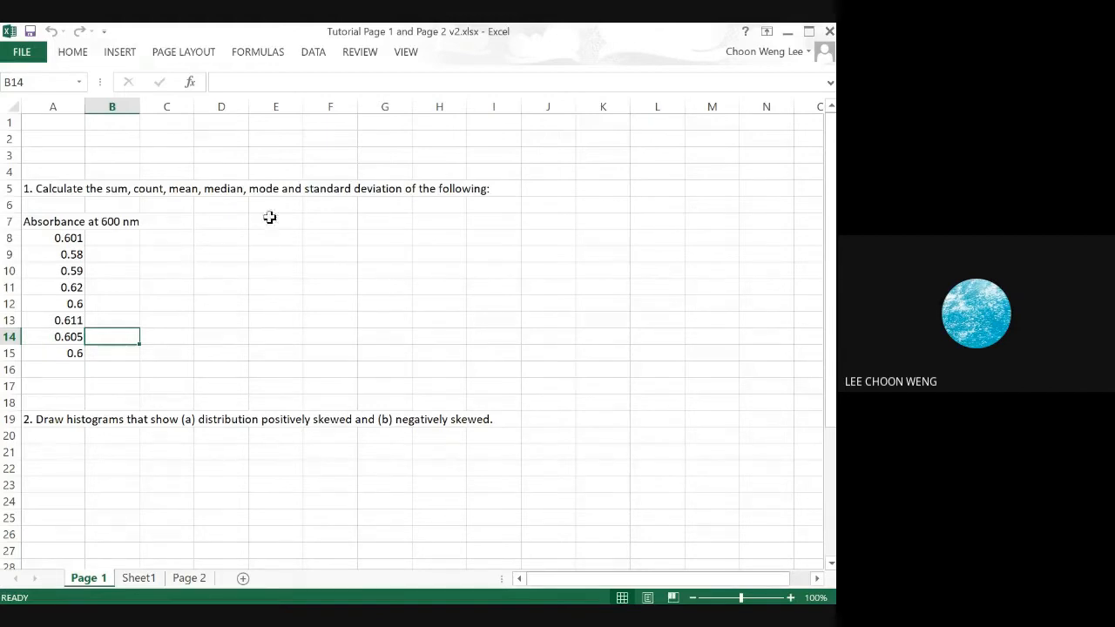
# Step: Calculate the mean of the absorbance values A8:A15 in cell C8 with the AVERAGE function
pyautogui.click(171, 241)
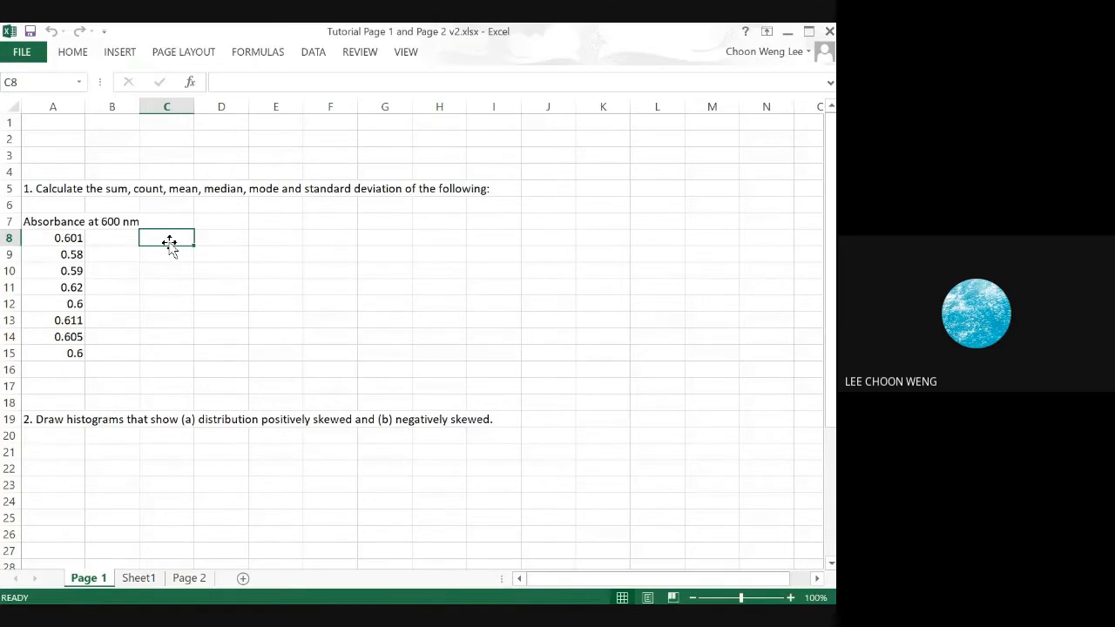
pyautogui.write('=')
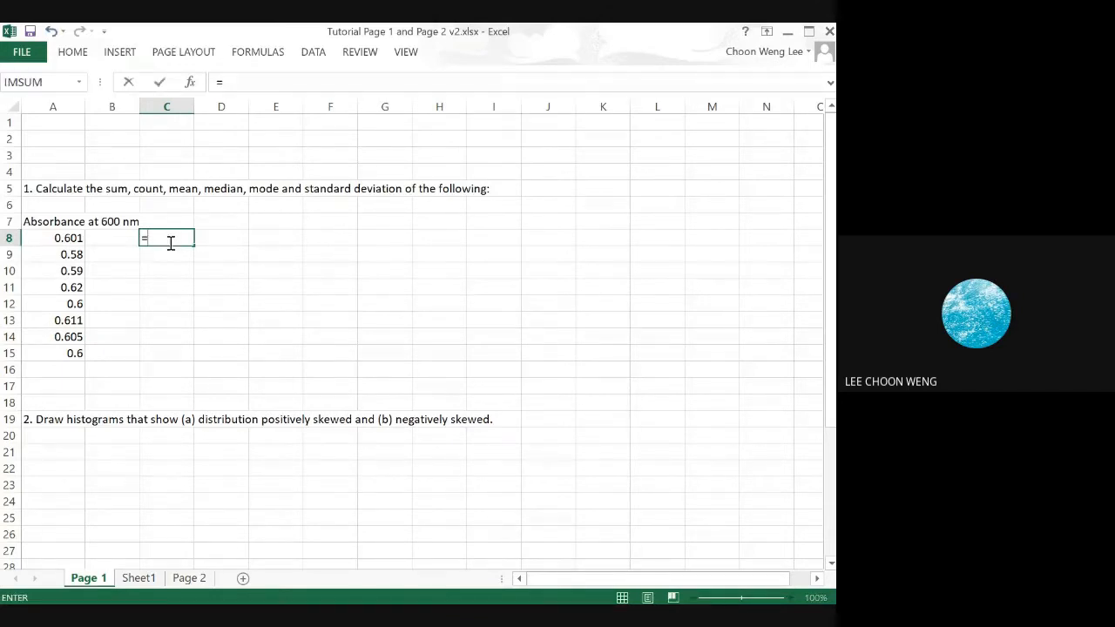
pyautogui.write('average(')
pyautogui.click(40, 237)
pyautogui.moveTo(40, 237); pyautogui.dragTo(51, 353)
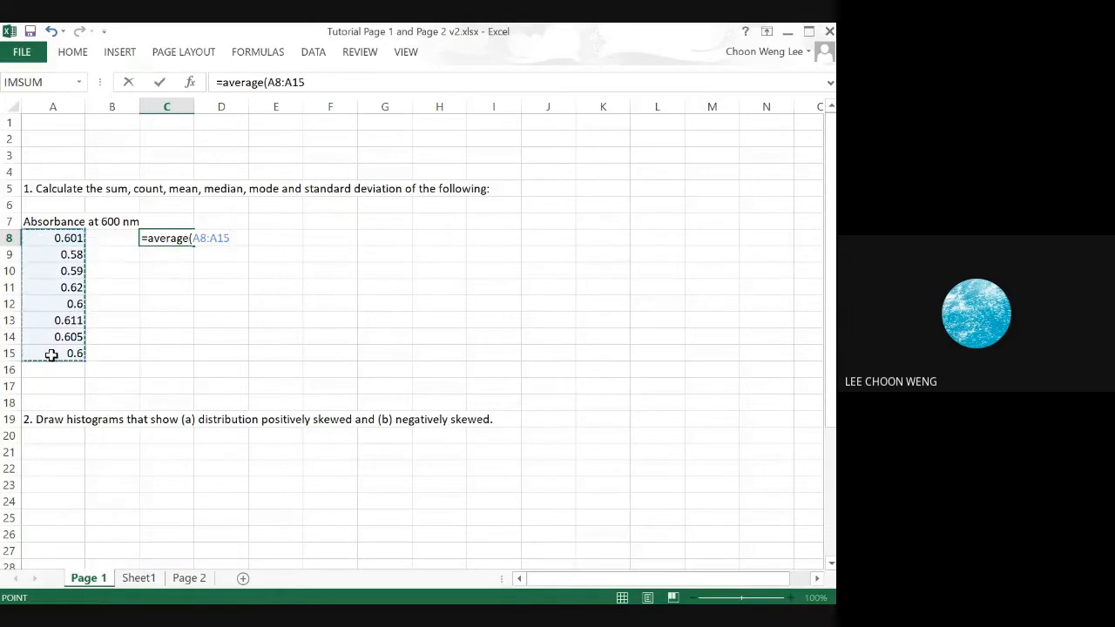
pyautogui.press('Return')
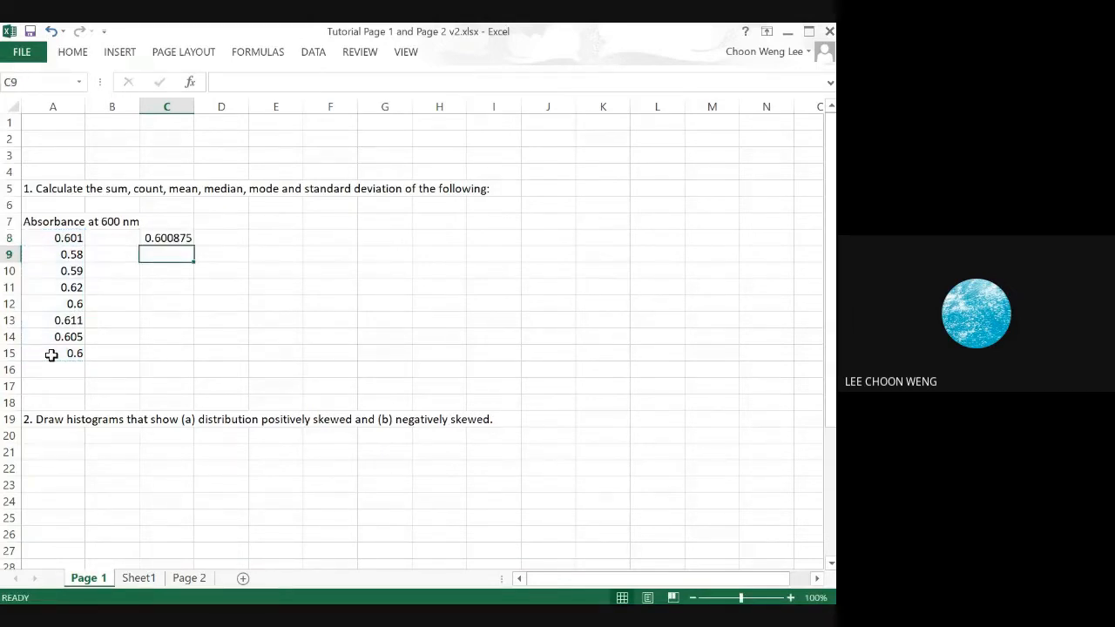
# Step: Calculate the standard deviation of the absorbance values A8:A15 in cell C9 with the STDEV function
pyautogui.write('=stdev(')
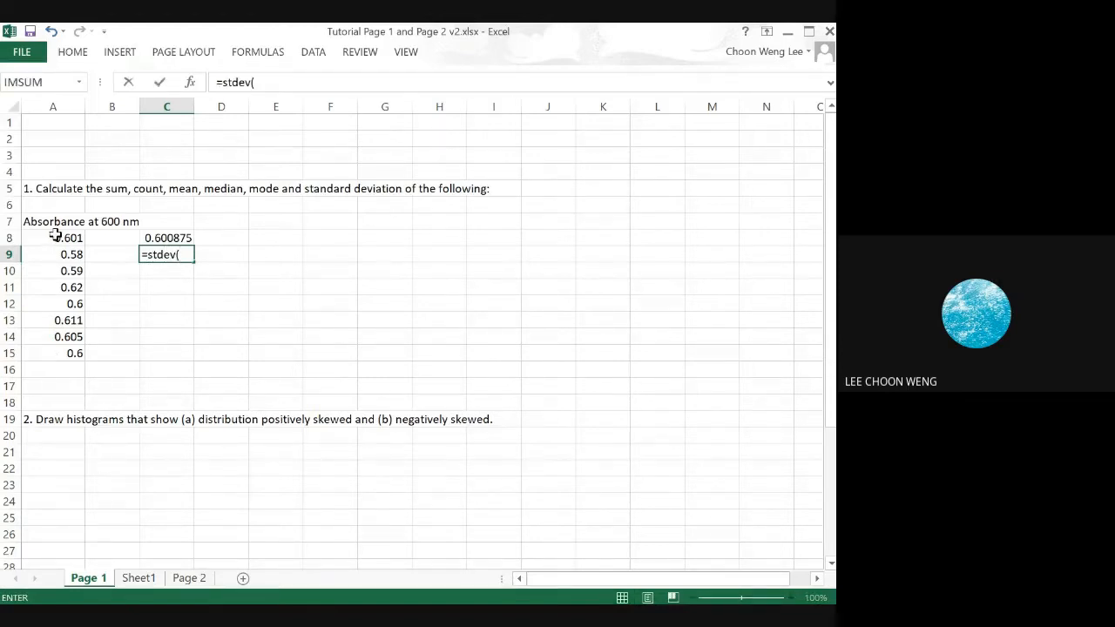
pyautogui.moveTo(55, 236); pyautogui.dragTo(56, 353)
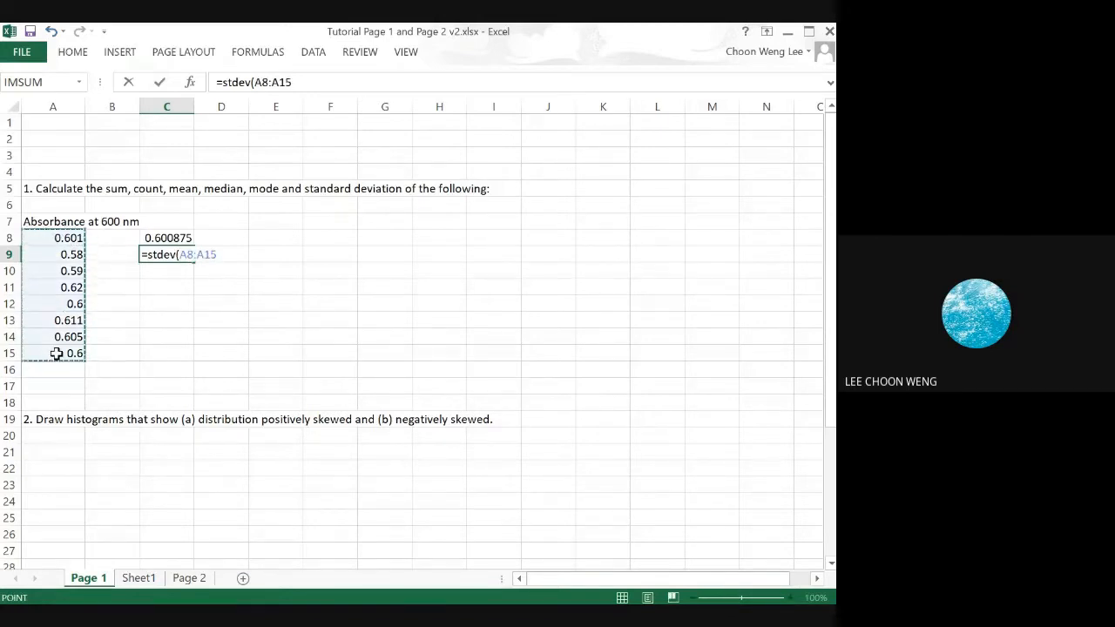
pyautogui.write(')')
pyautogui.press('Return')
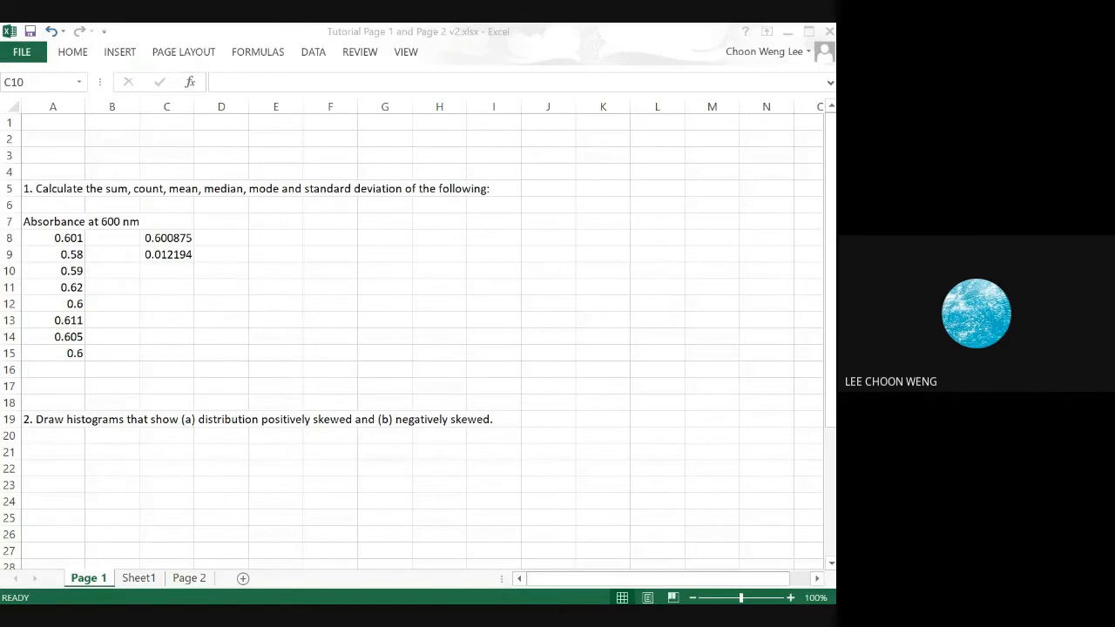
# Step: Generate descriptive summary statistics for A7:A15, using A7 as the label and H1 as the output cell, and widen column H to fit its labels
pyautogui.click(78, 456)
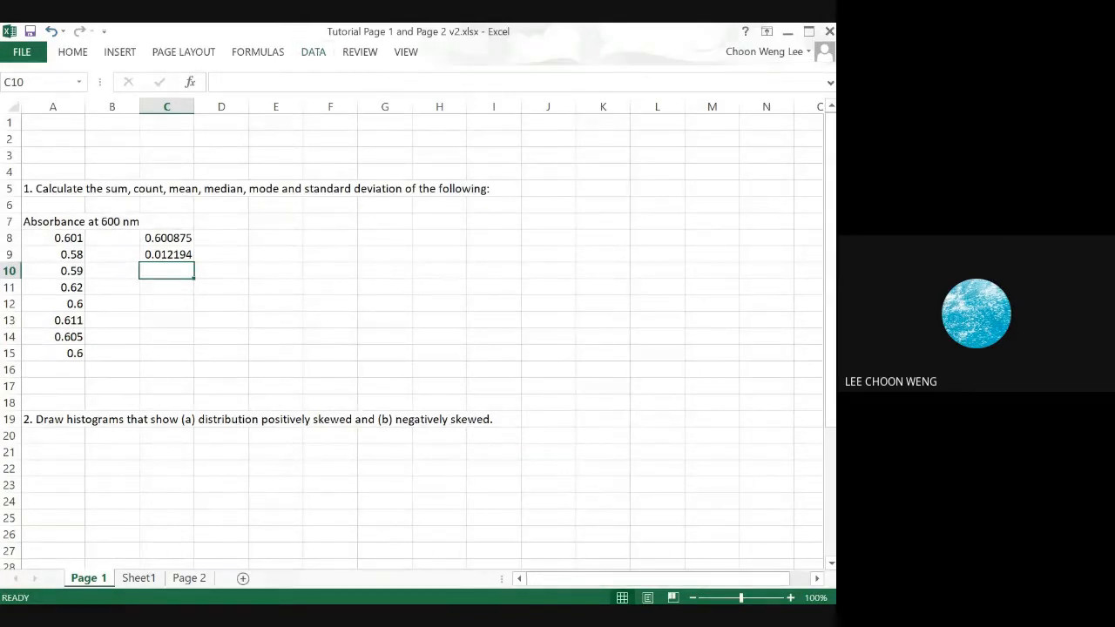
pyautogui.hotkey('alt', 'Tab')
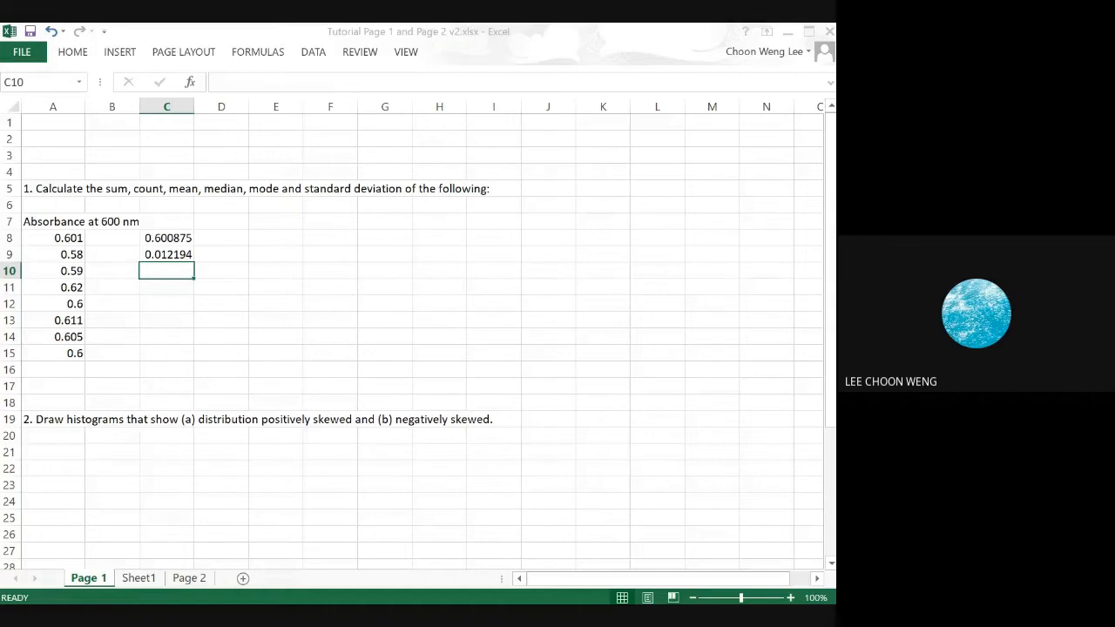
pyautogui.write('=')
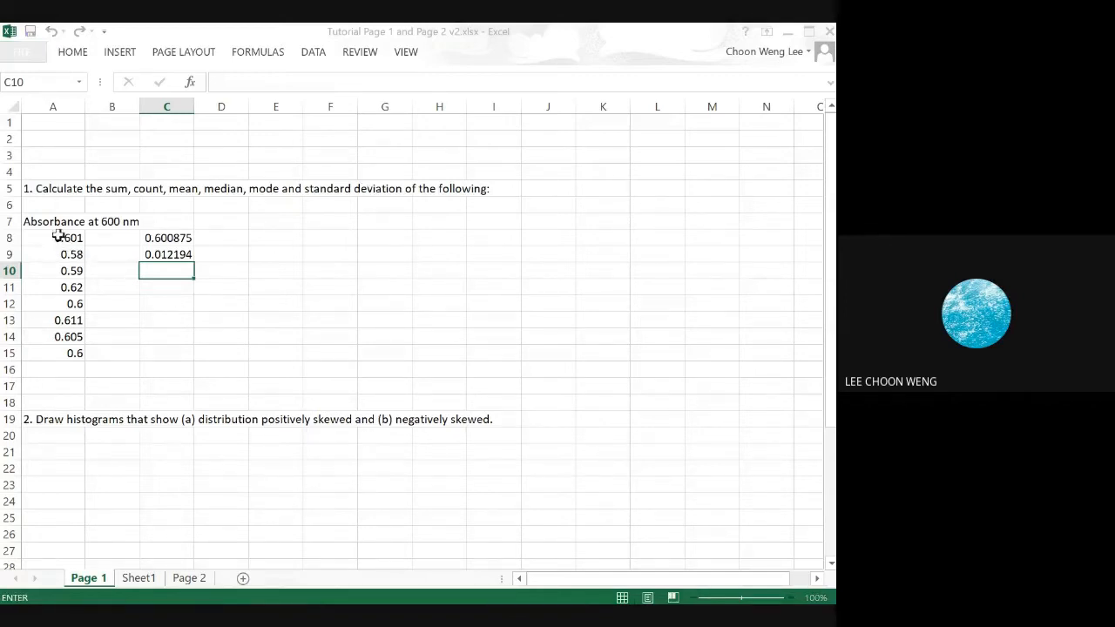
pyautogui.moveTo(47, 221); pyautogui.dragTo(47, 350)
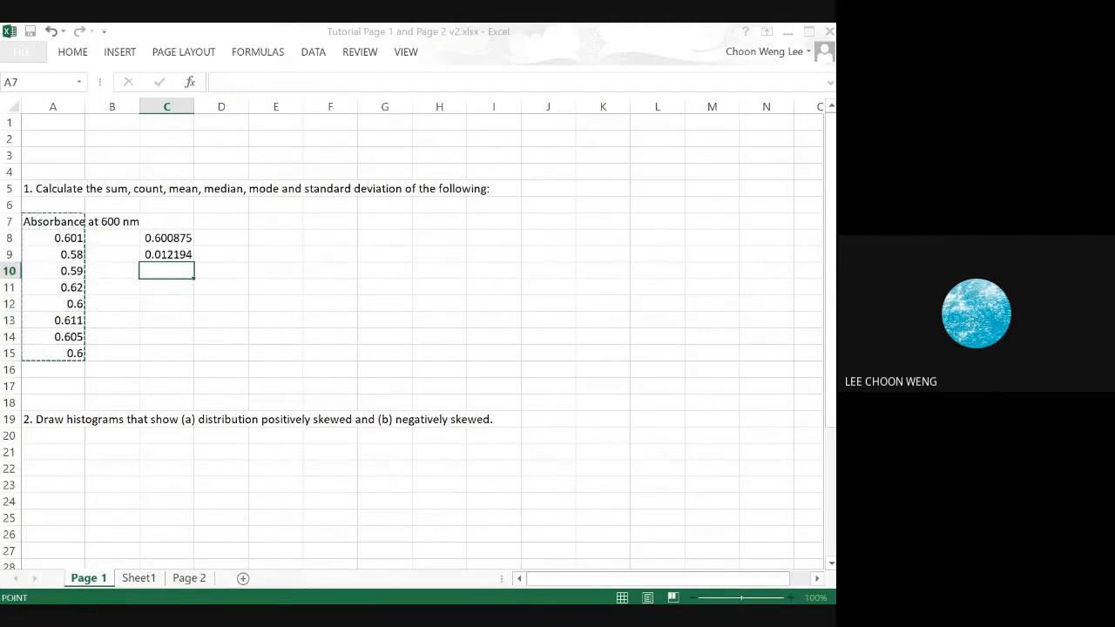
pyautogui.press('Escape')
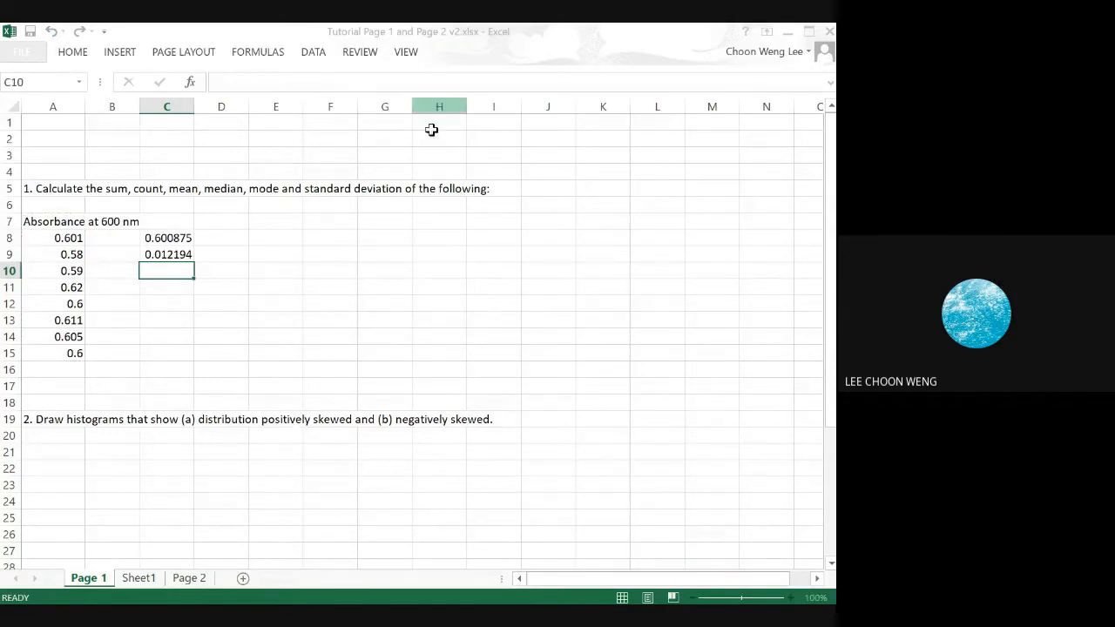
pyautogui.click(429, 125)
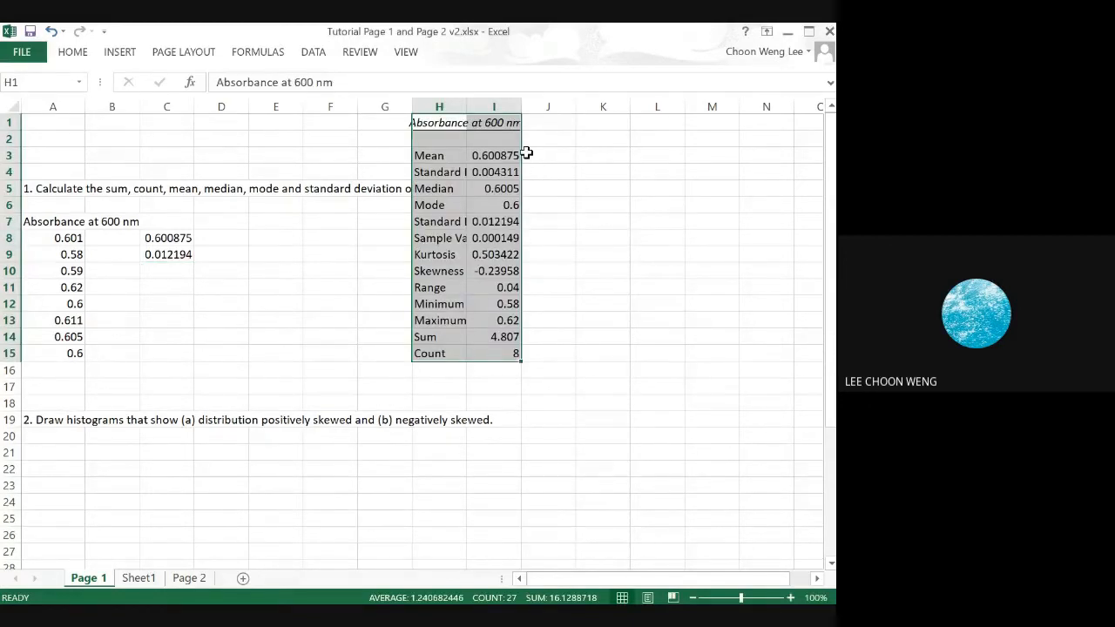
pyautogui.moveTo(462, 105); pyautogui.dragTo(541, 106)
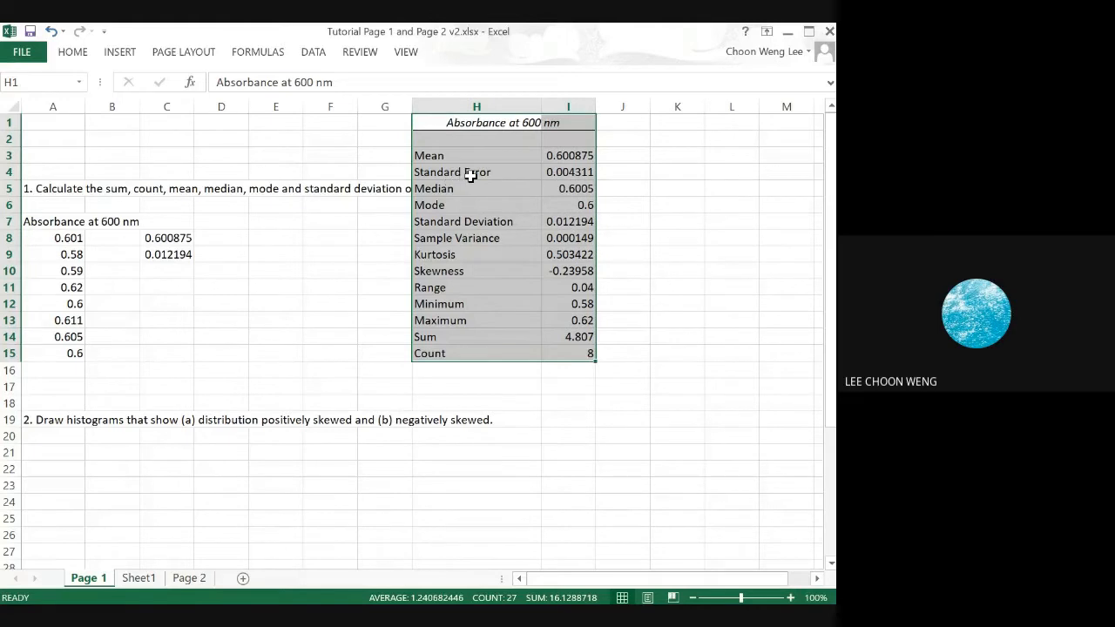
# Step: Check the mean, standard deviation and count in the descriptive statistics table
pyautogui.click(558, 157)
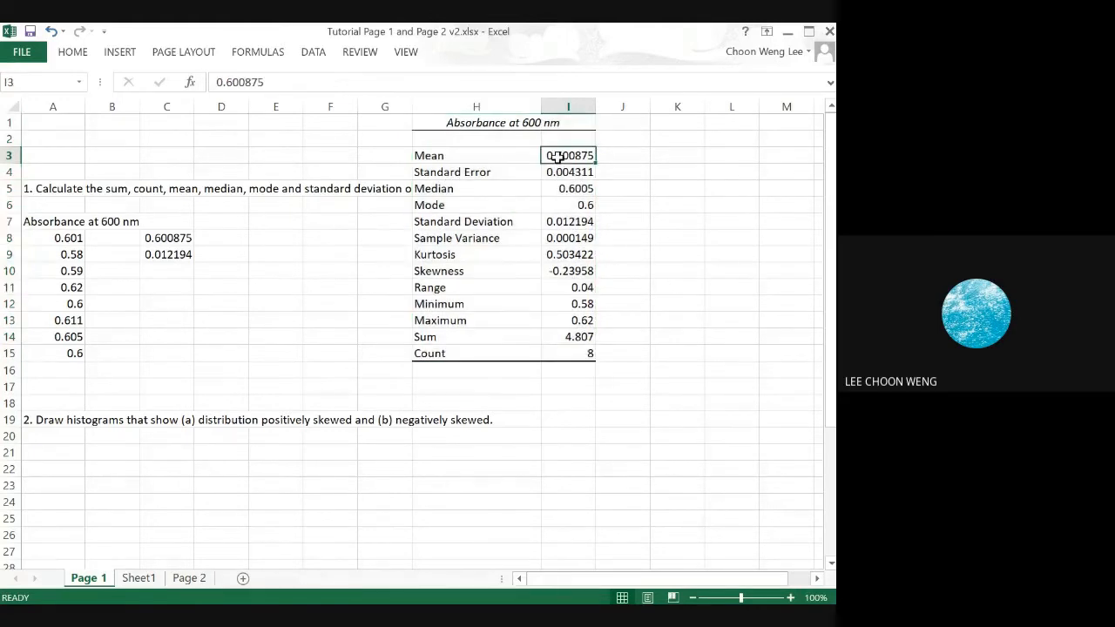
pyautogui.click(492, 224)
pyautogui.click(555, 219)
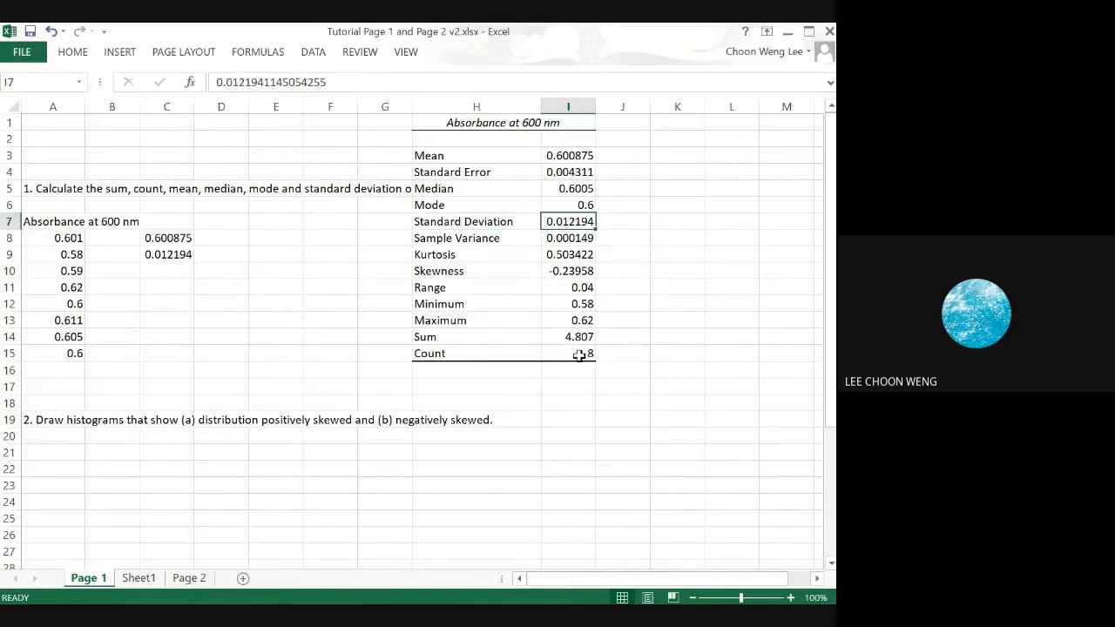
pyautogui.click(580, 355)
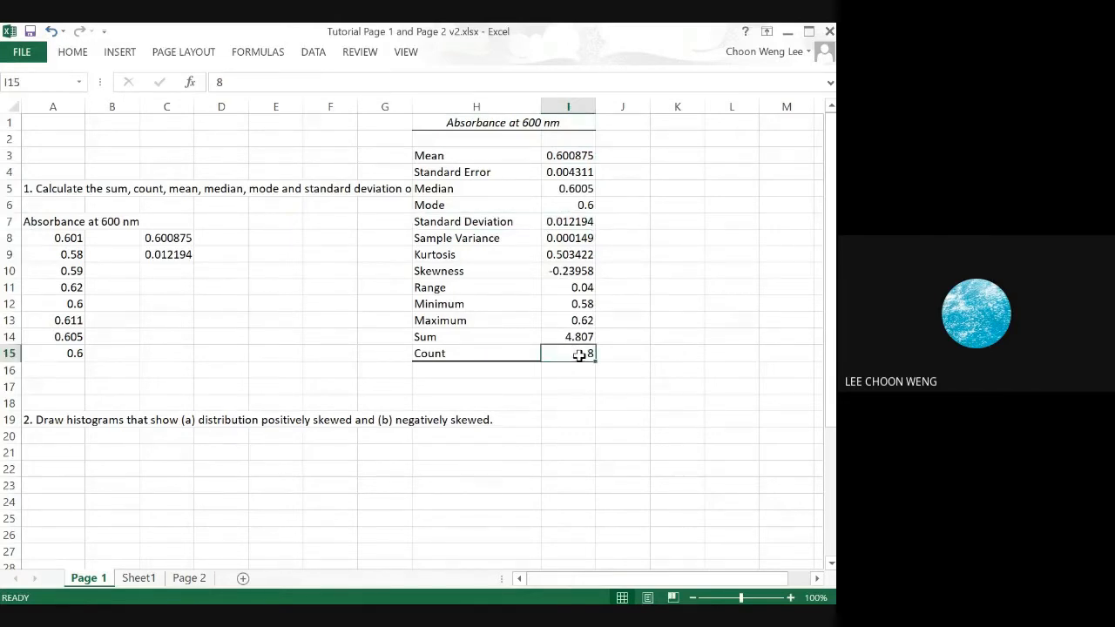
pyautogui.click(661, 310)
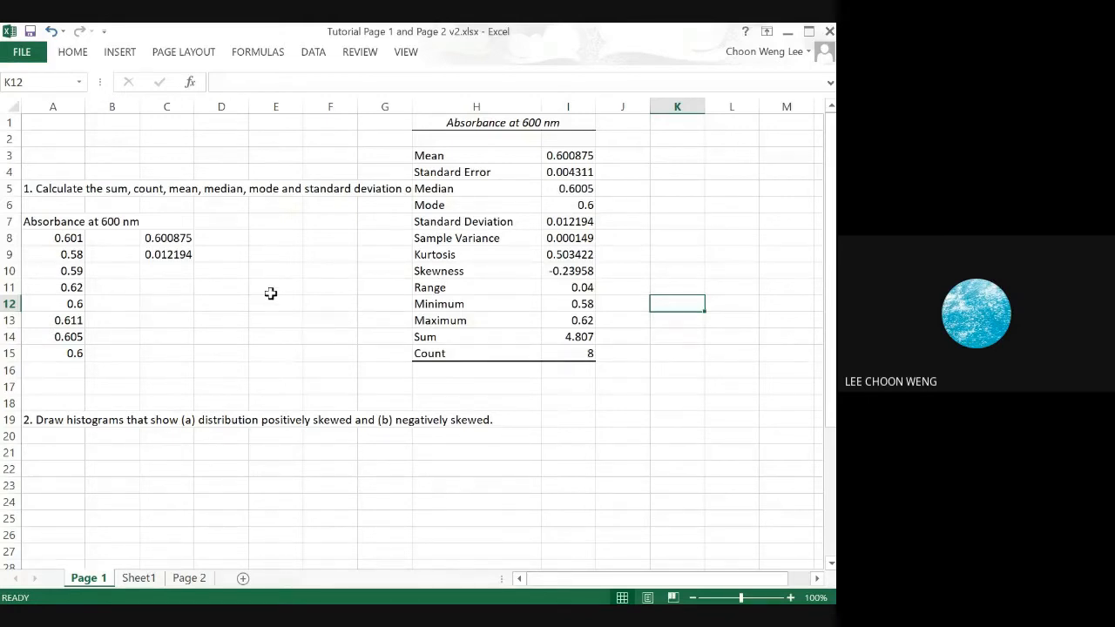
# Step: Read question 2 on skewed histograms and examine the positively and negatively skewed curve pictures at the start of Sheet1
pyautogui.scroll(-1, 271, 293)
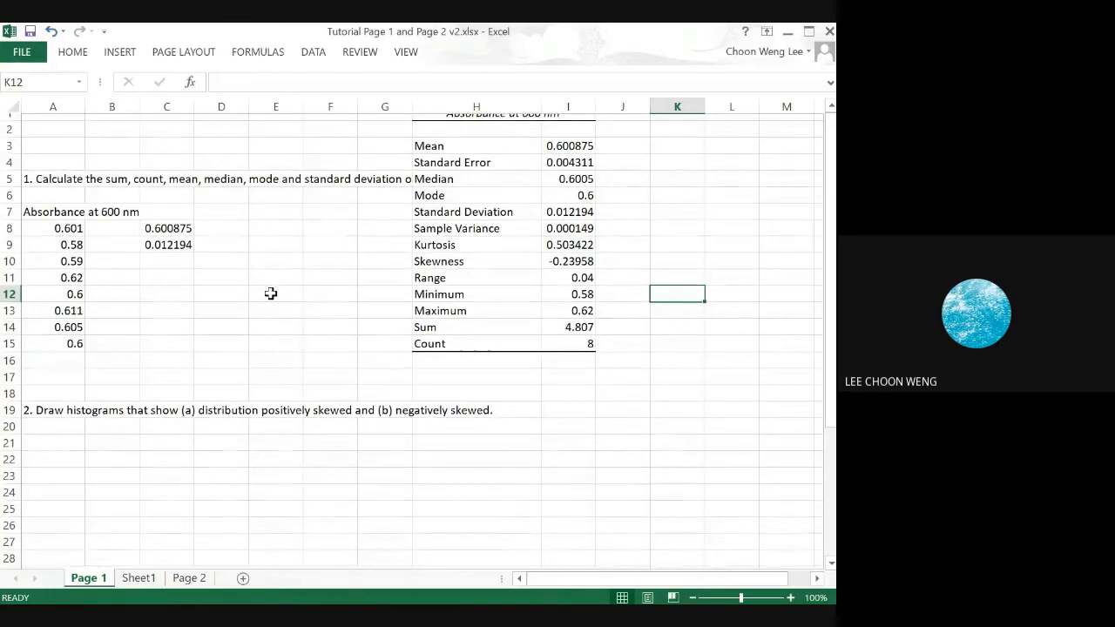
pyautogui.scroll(-3, 271, 294)
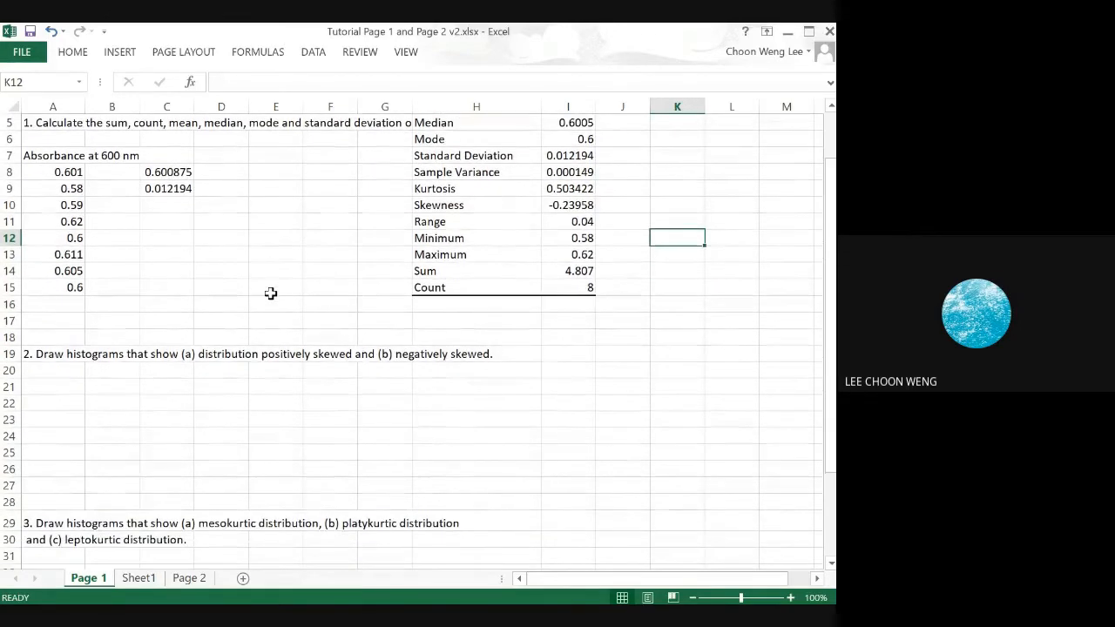
pyautogui.scroll(-3, 270, 293)
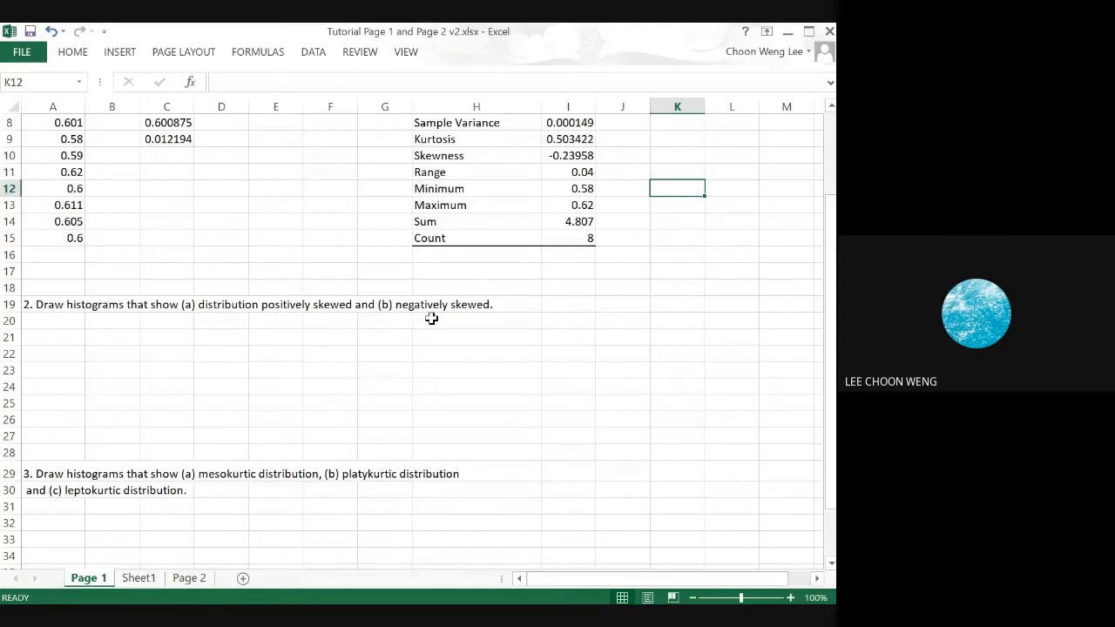
pyautogui.click(139, 578)
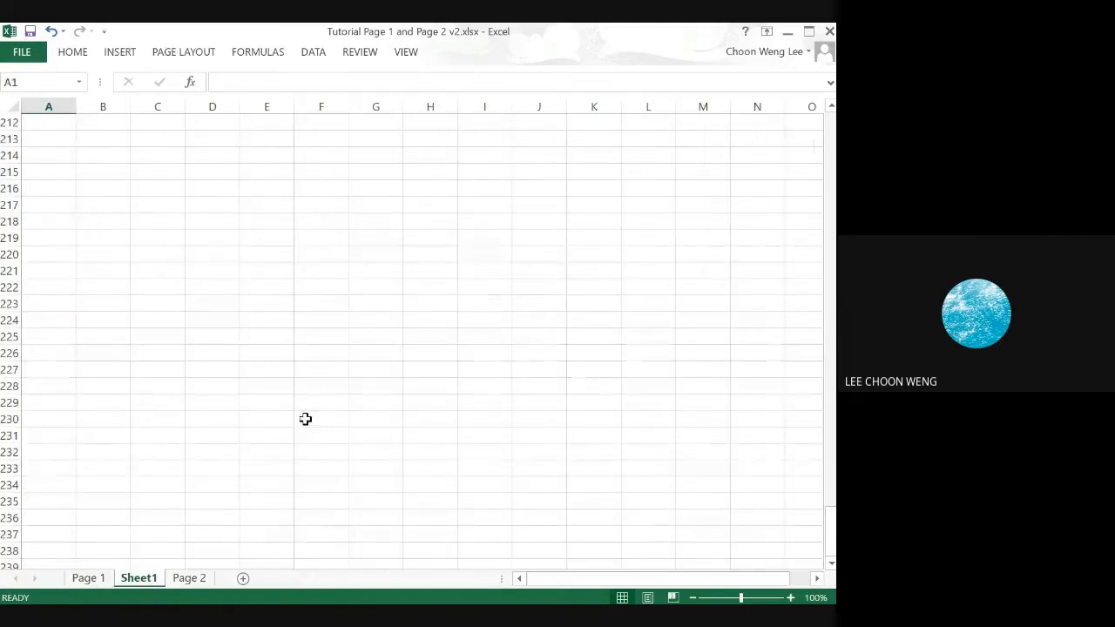
pyautogui.scroll(20, 307, 278)
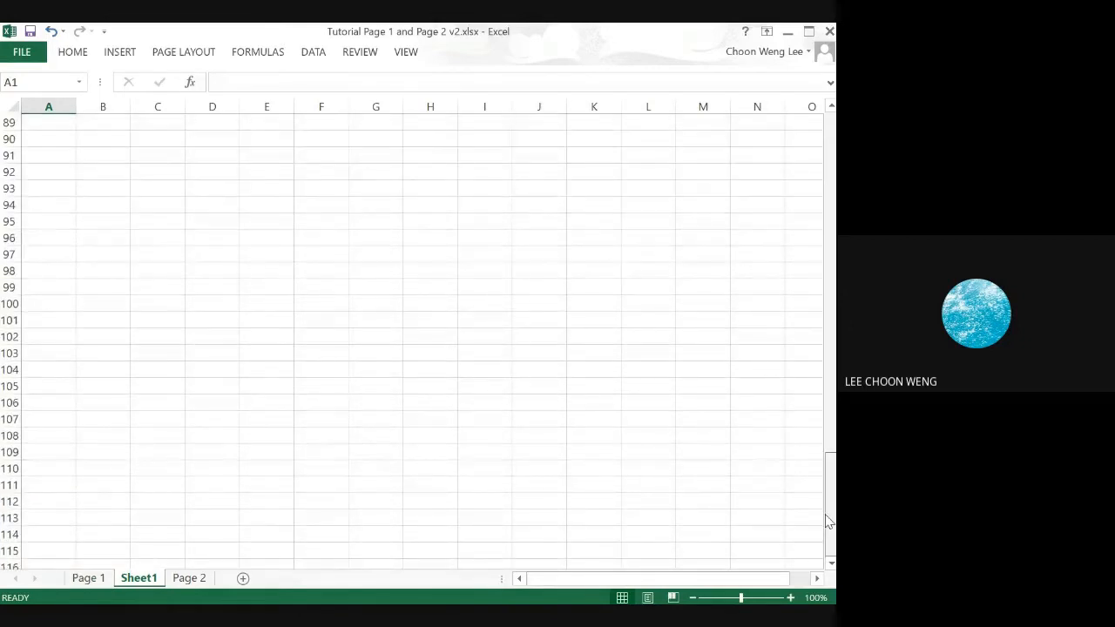
pyautogui.moveTo(827, 521); pyautogui.dragTo(819, 172)
pyautogui.click(271, 214)
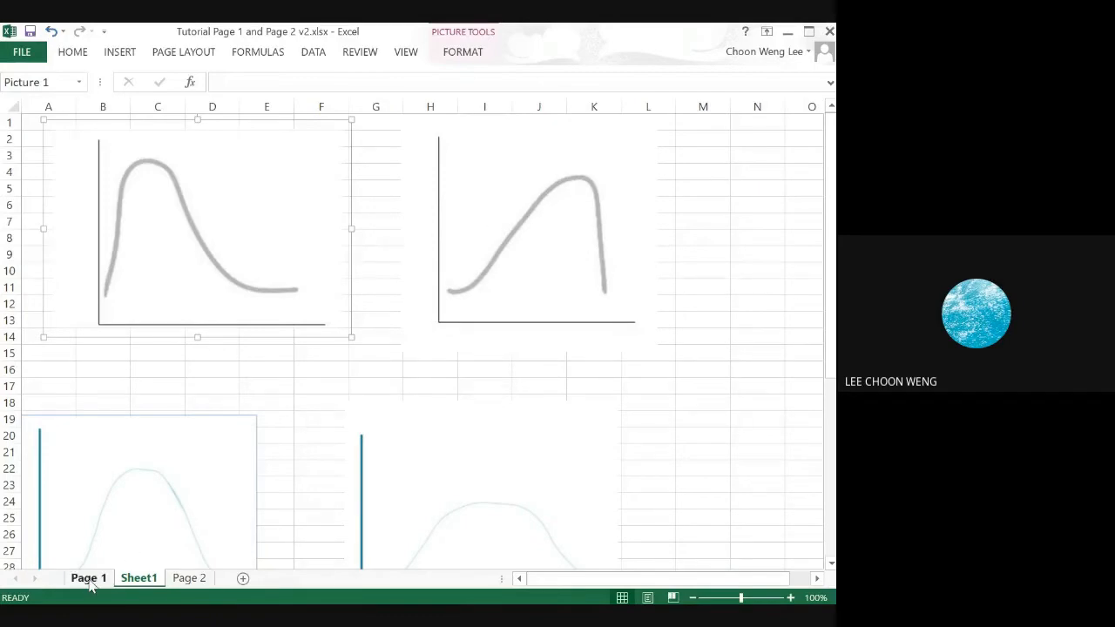
# Step: Read question 3 on Page 1 and examine the mesokurtic, platykurtic and leptokurtic curve pictures on Sheet1
pyautogui.click(88, 579)
pyautogui.scroll(-3, 214, 396)
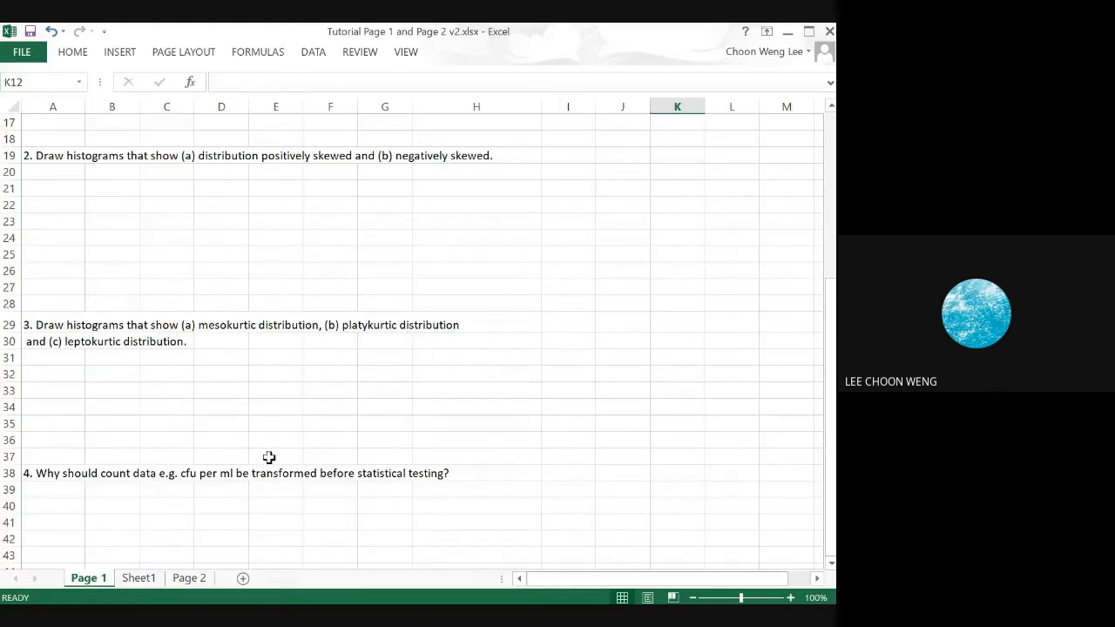
pyautogui.click(139, 578)
pyautogui.scroll(-3, 318, 397)
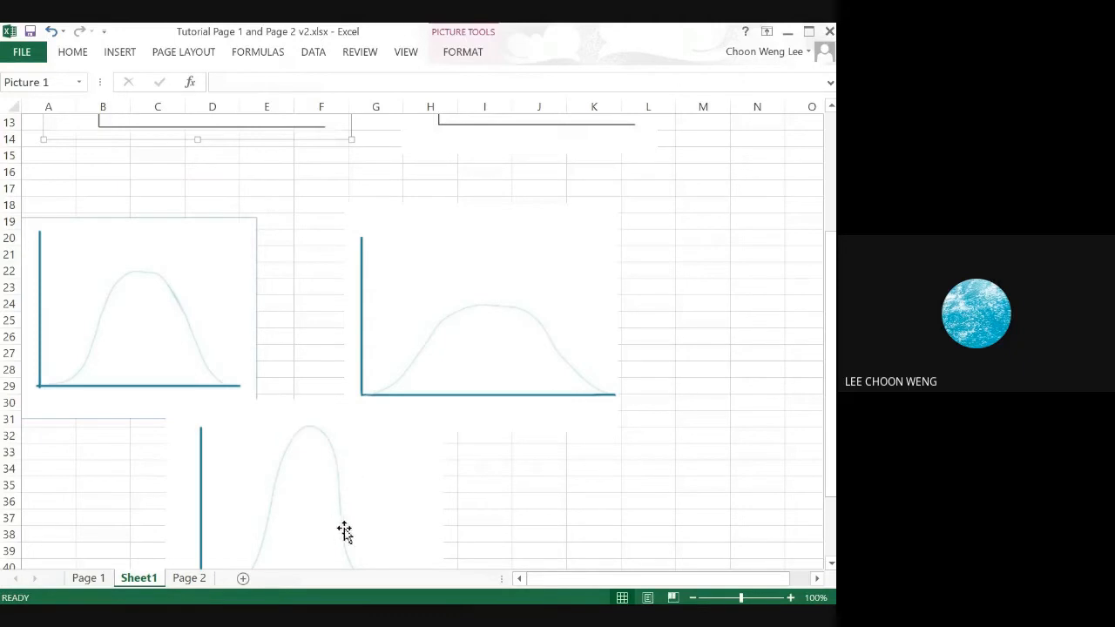
# Step: Read question 4 on Page 1 about transforming count data before statistical testing, and open the Page 2 sheet
pyautogui.click(91, 579)
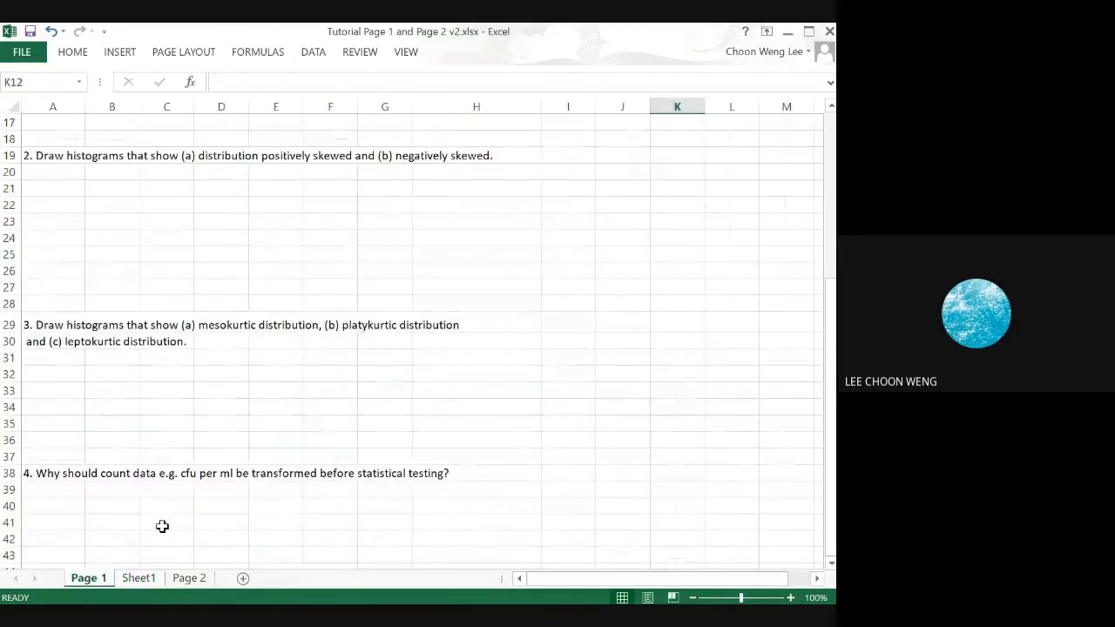
pyautogui.scroll(-1, 254, 497)
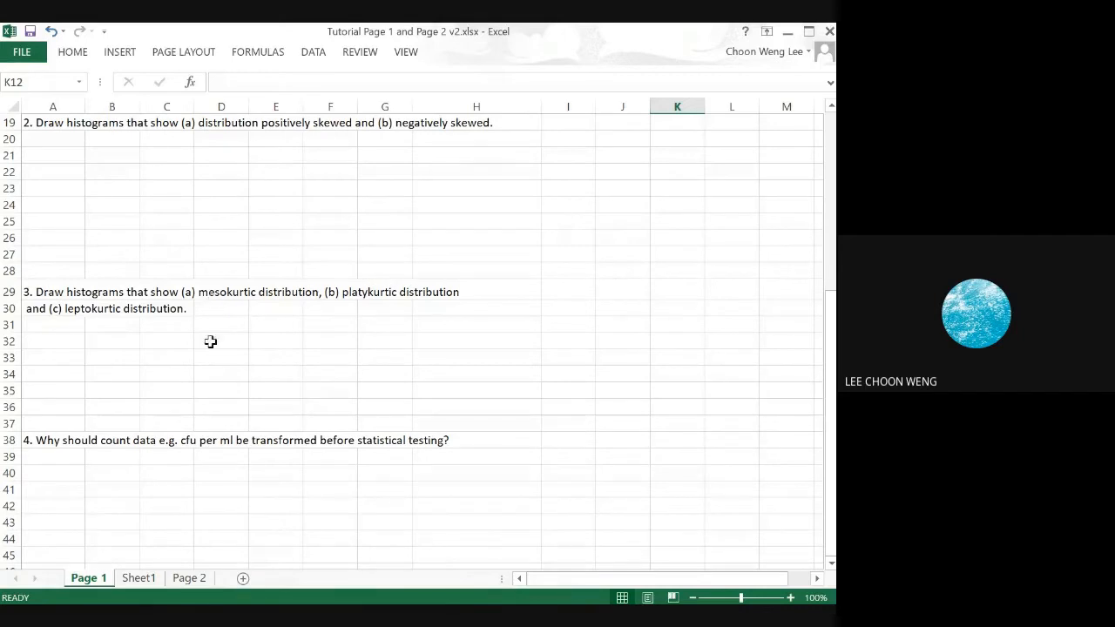
pyautogui.click(55, 443)
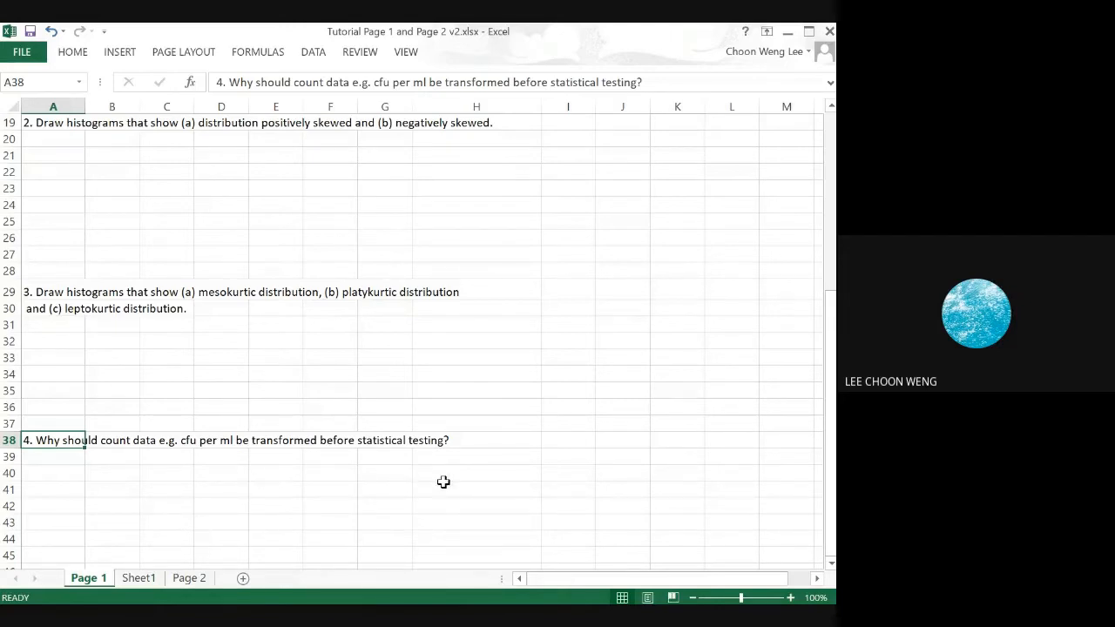
pyautogui.press('Down')
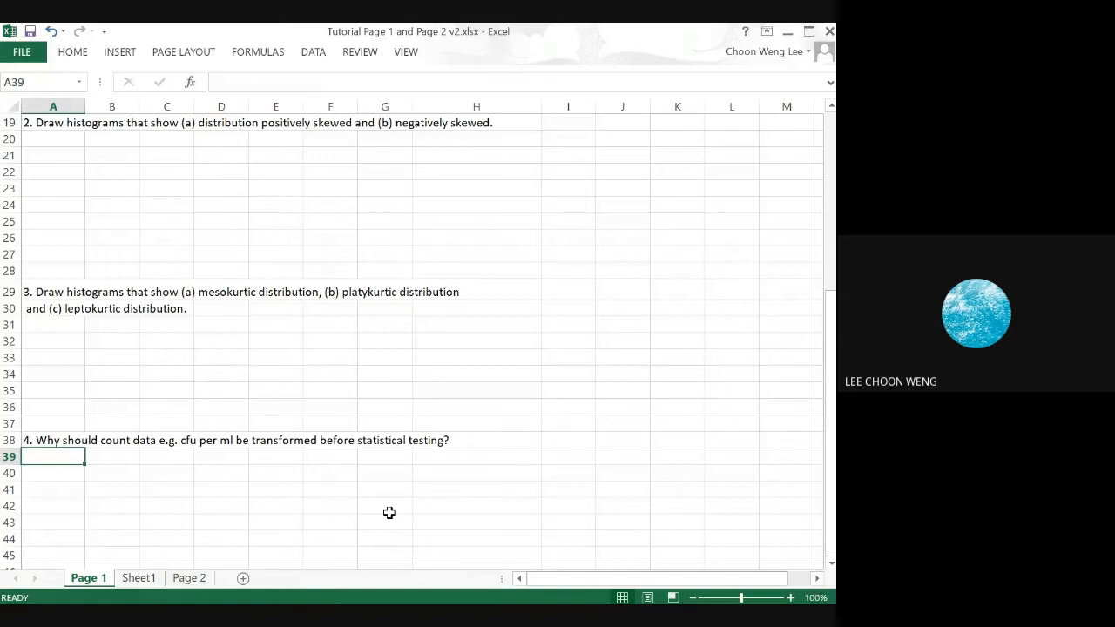
pyautogui.click(361, 473)
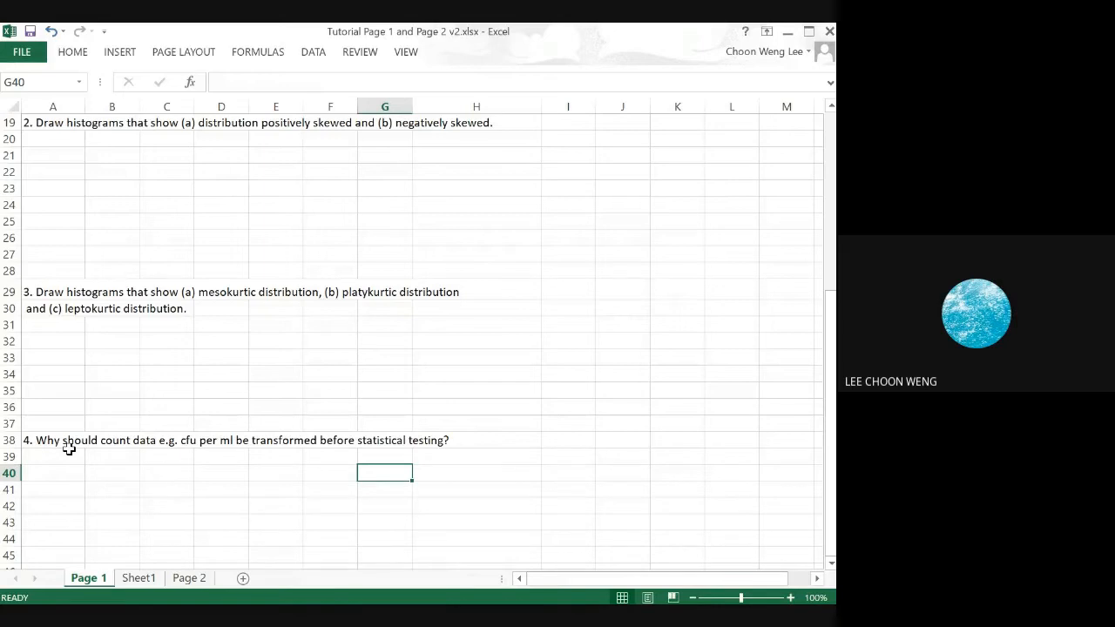
pyautogui.click(188, 579)
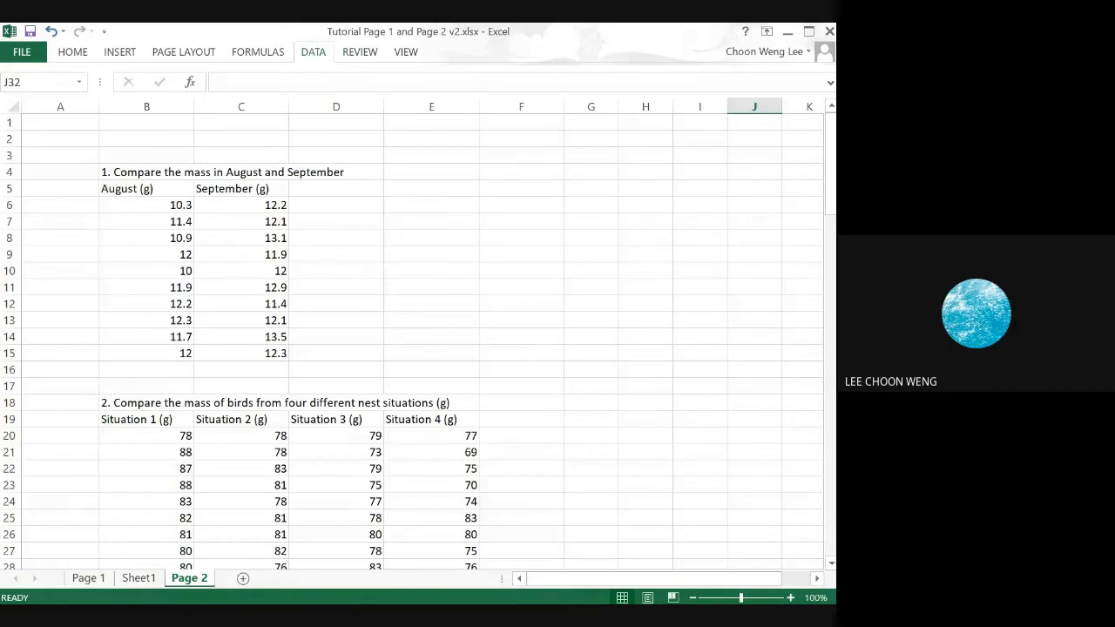
# Step: Run a two-sample t-test assuming equal variances on August B5:B15 and September C5:C15, with labels, outputting to F1
pyautogui.click(697, 71)
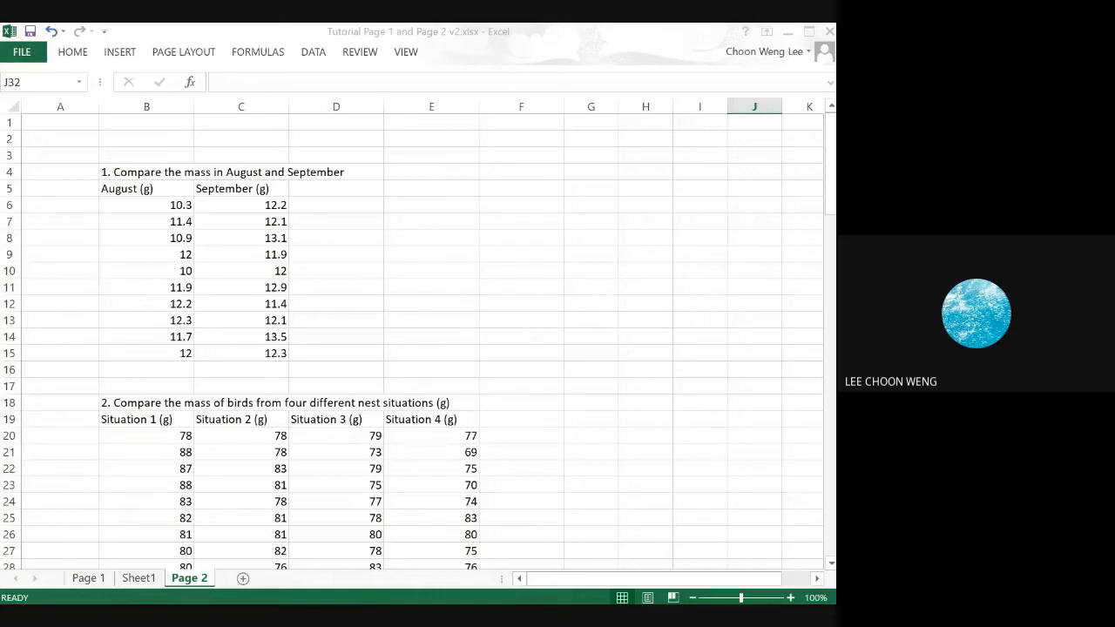
pyautogui.press('Return')
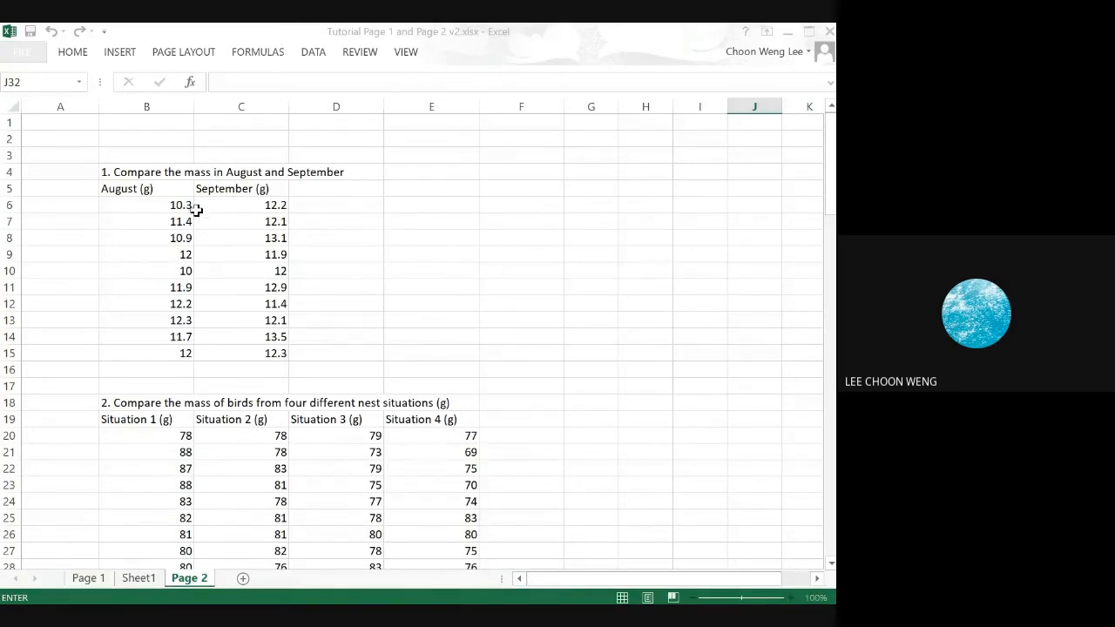
pyautogui.moveTo(146, 188); pyautogui.dragTo(147, 356)
pyautogui.moveTo(258, 189); pyautogui.dragTo(277, 348)
pyautogui.click(579, 121)
pyautogui.hotkey('ctrl', 'c')
pyautogui.click(542, 120)
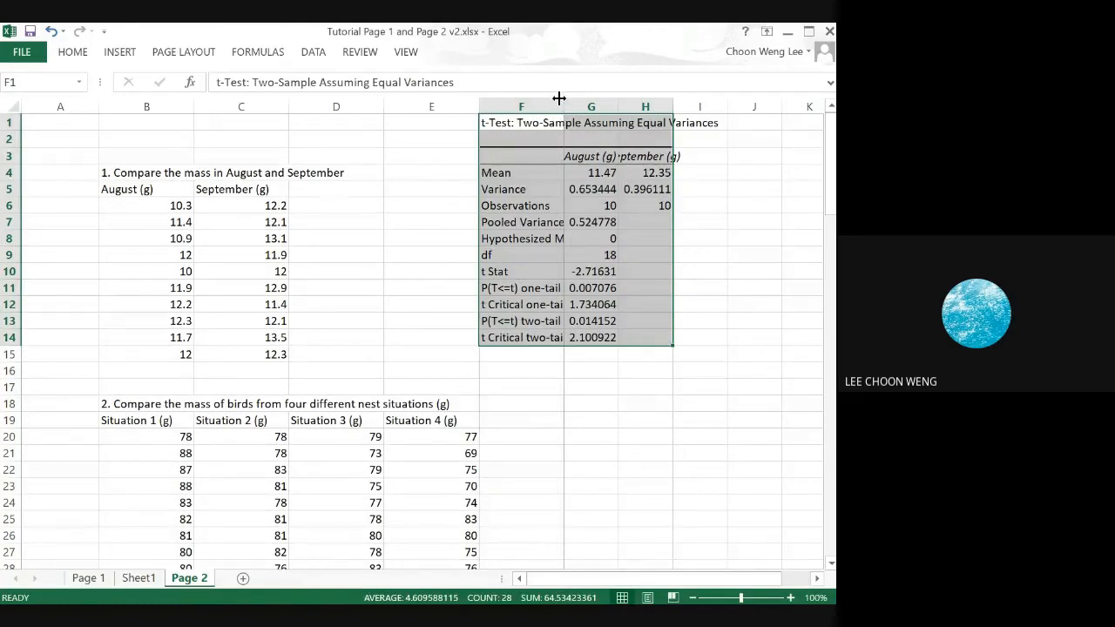
# Step: Widen columns F and H so the t-test table's row labels and September heading are easier to read
pyautogui.moveTo(560, 98); pyautogui.dragTo(591, 102)
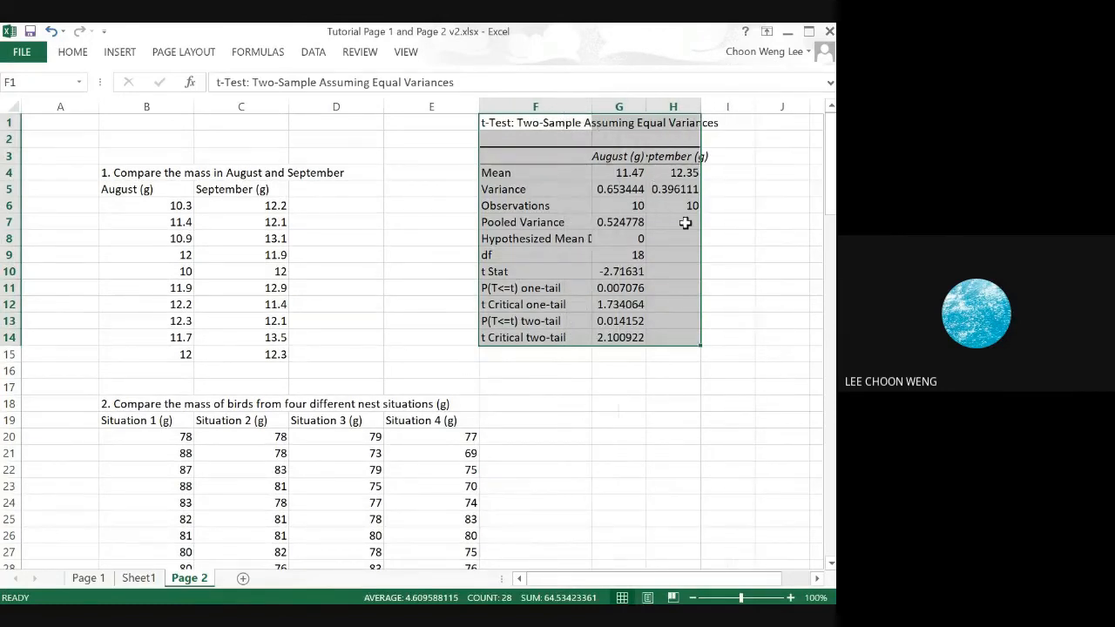
pyautogui.click(749, 250)
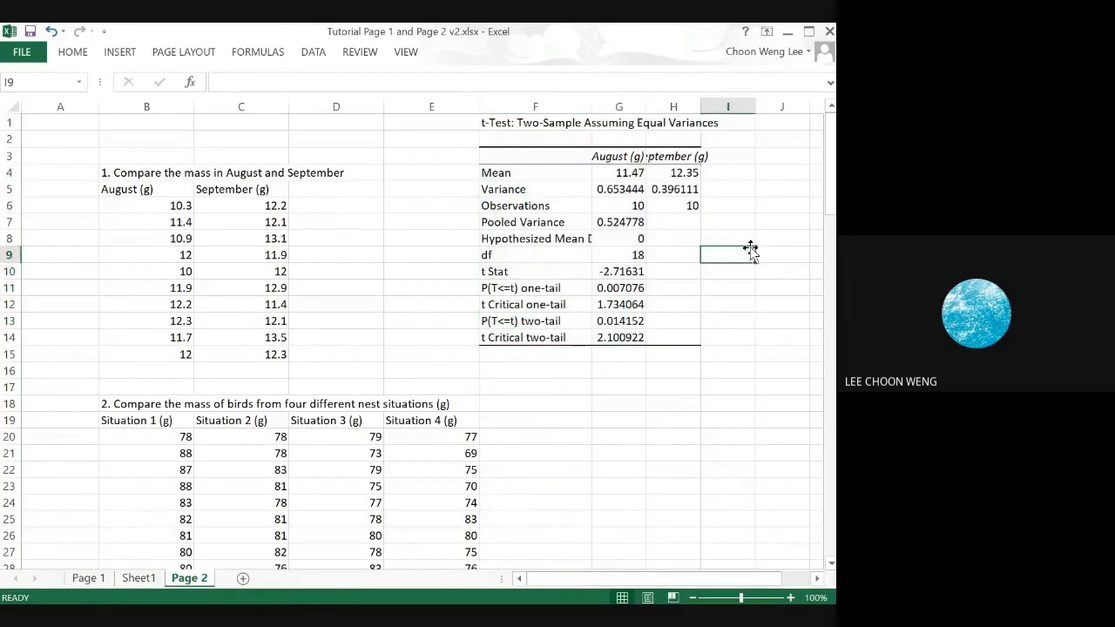
pyautogui.click(631, 170)
pyautogui.click(637, 191)
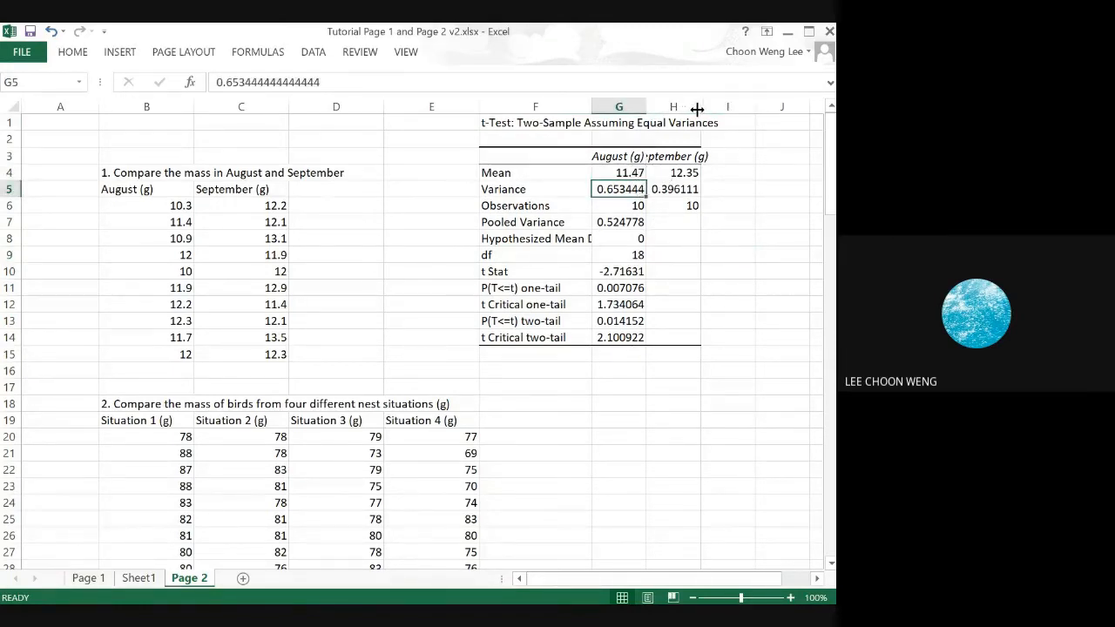
pyautogui.moveTo(697, 109); pyautogui.dragTo(716, 108)
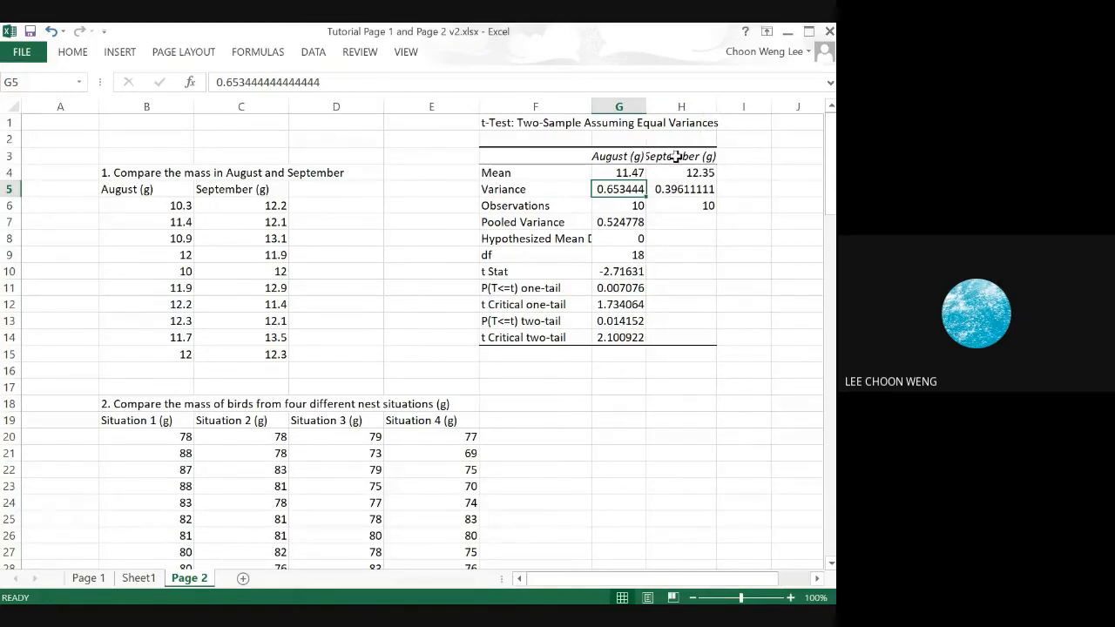
# Step: Examine the variance, hypothesized mean difference, degrees of freedom and t Stat in the t-test table
pyautogui.press('Down')
pyautogui.press('Down')
pyautogui.press('Down')
pyautogui.press('Down')
pyautogui.press('Down')
pyautogui.click(617, 190)
pyautogui.click(612, 241)
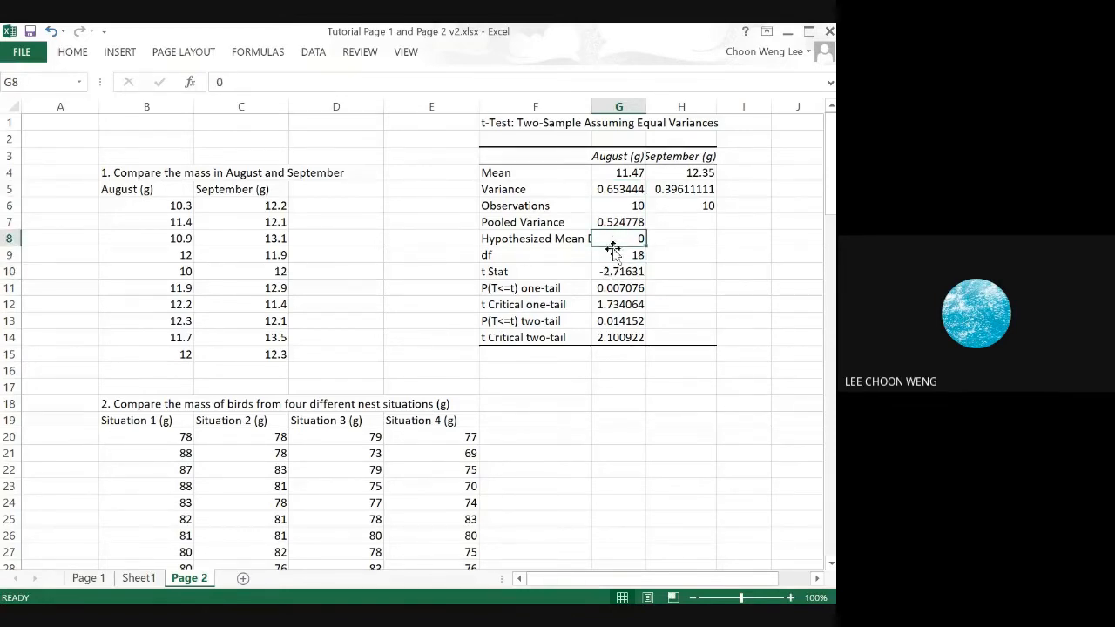
pyautogui.click(617, 254)
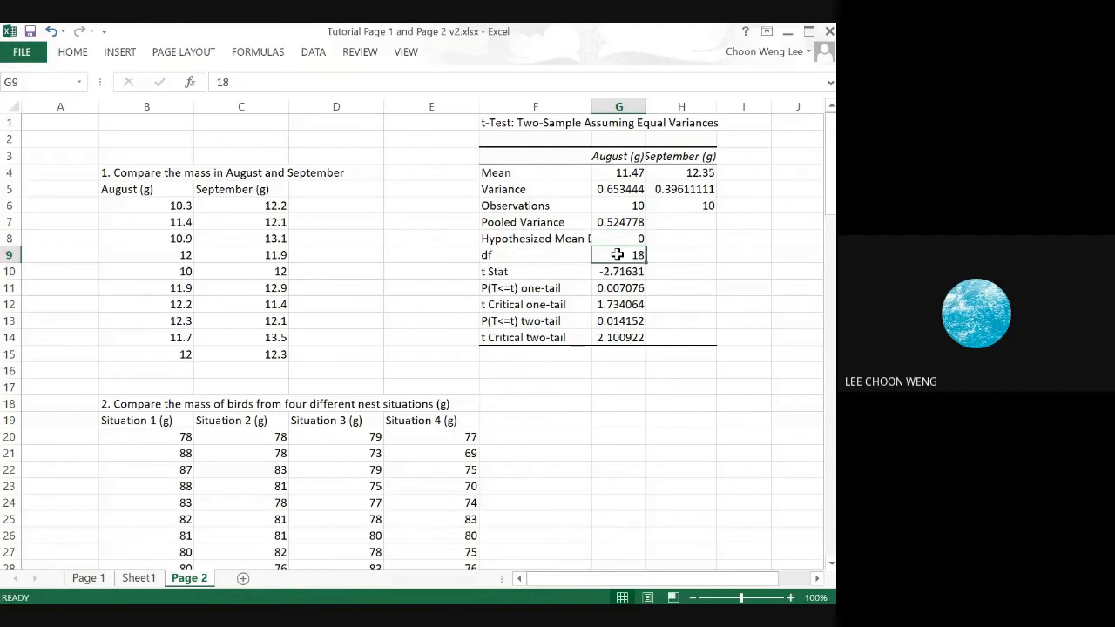
pyautogui.click(612, 272)
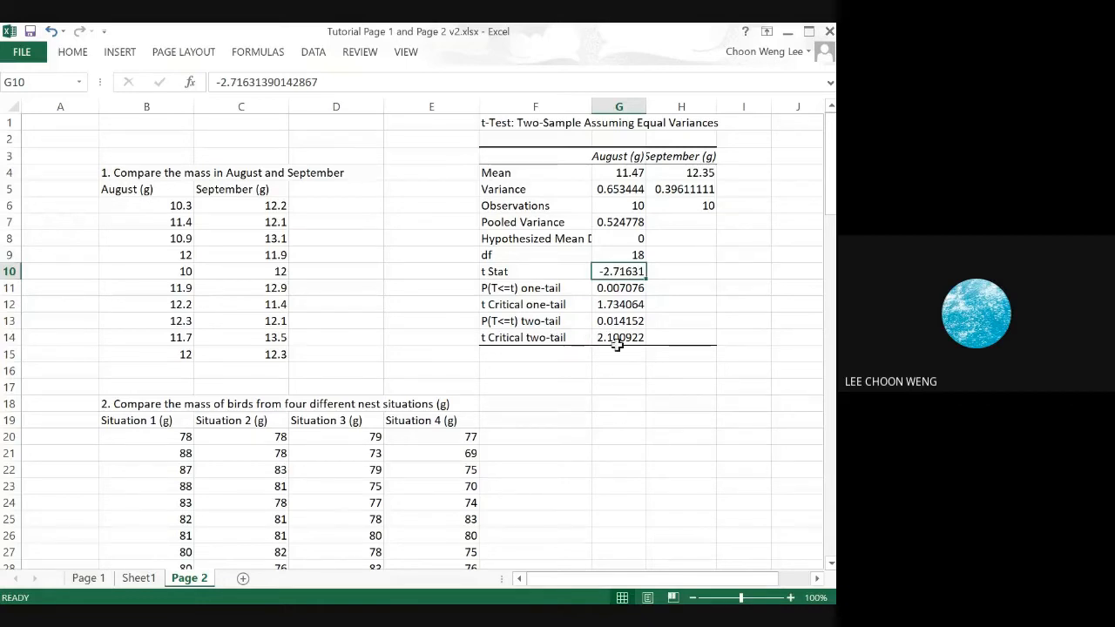
# Step: Compare the two-tail P value and two-tail critical t with the t Stat and df in the t-test table
pyautogui.click(549, 322)
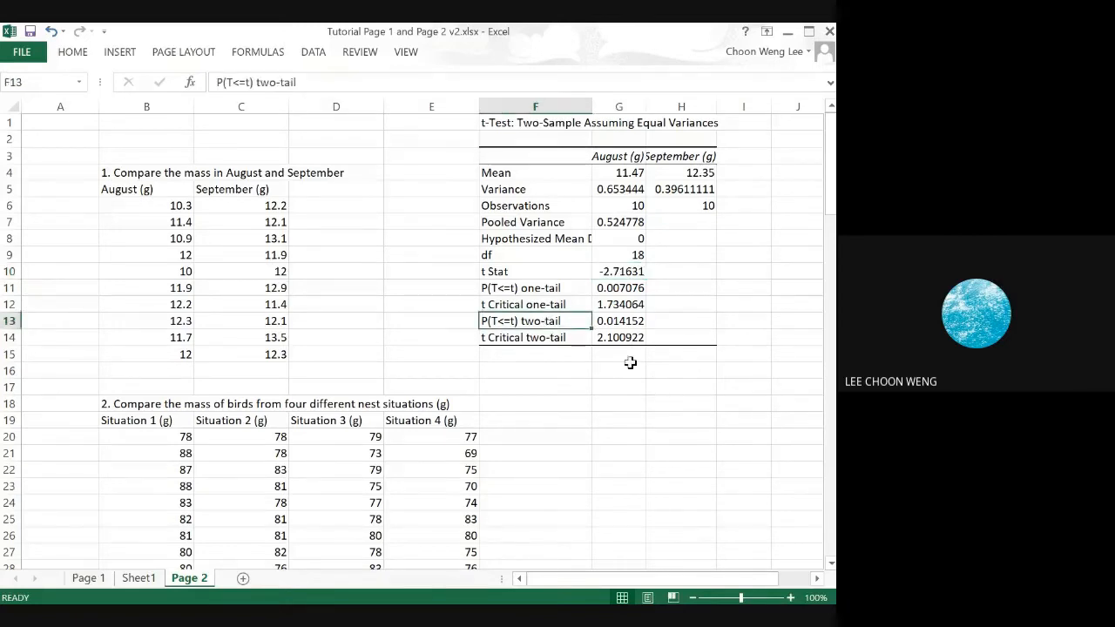
pyautogui.click(626, 323)
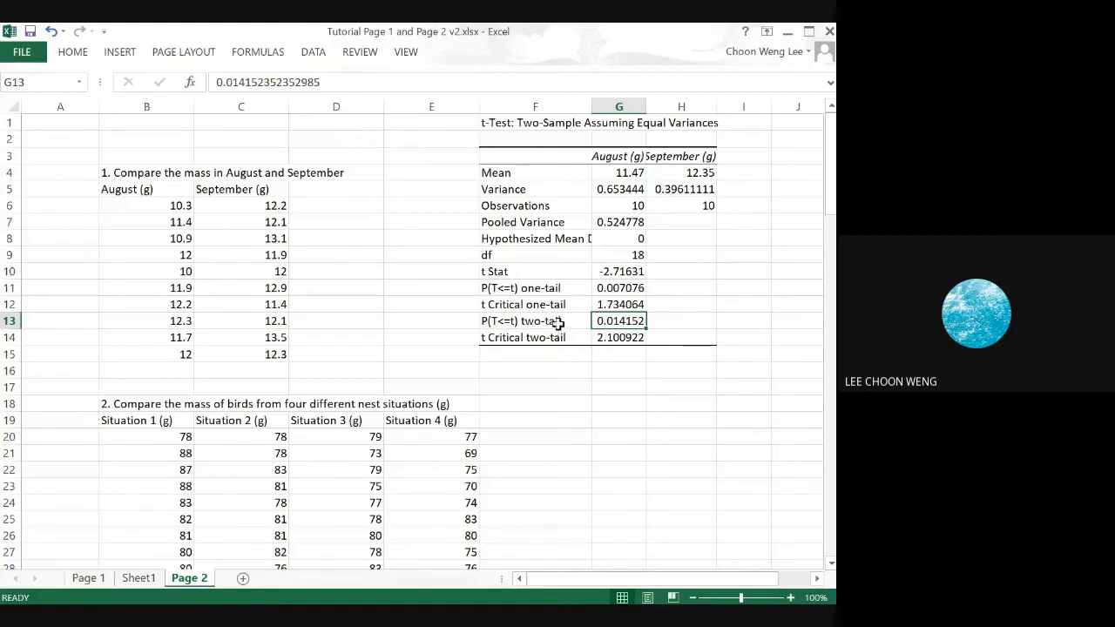
pyautogui.click(629, 337)
pyautogui.click(546, 341)
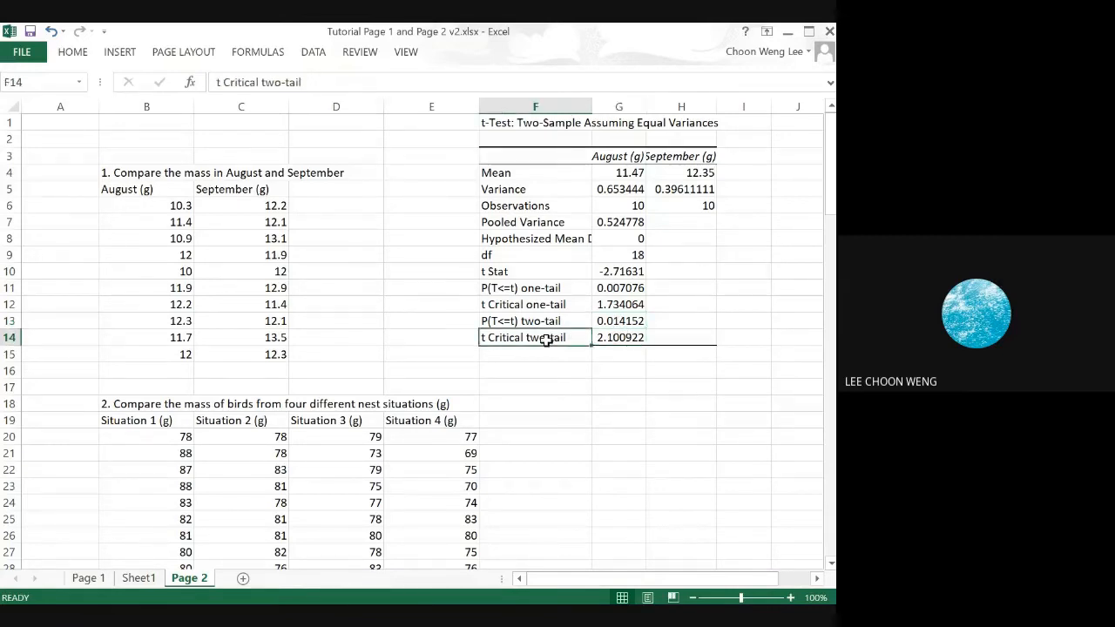
pyautogui.moveTo(546, 341); pyautogui.dragTo(623, 338)
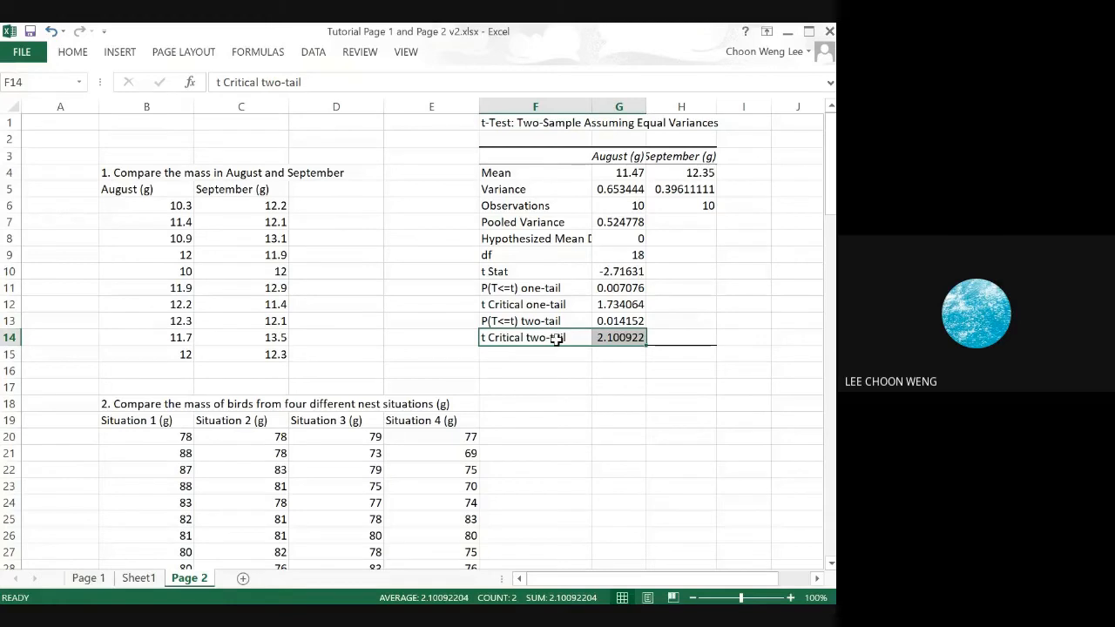
pyautogui.click(623, 321)
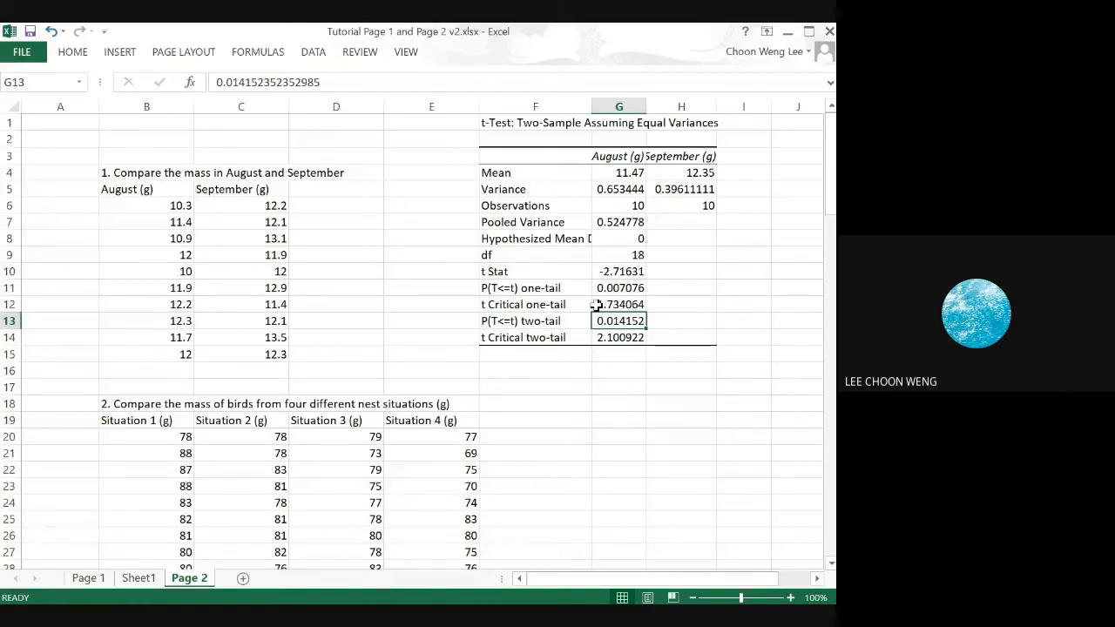
pyautogui.click(600, 271)
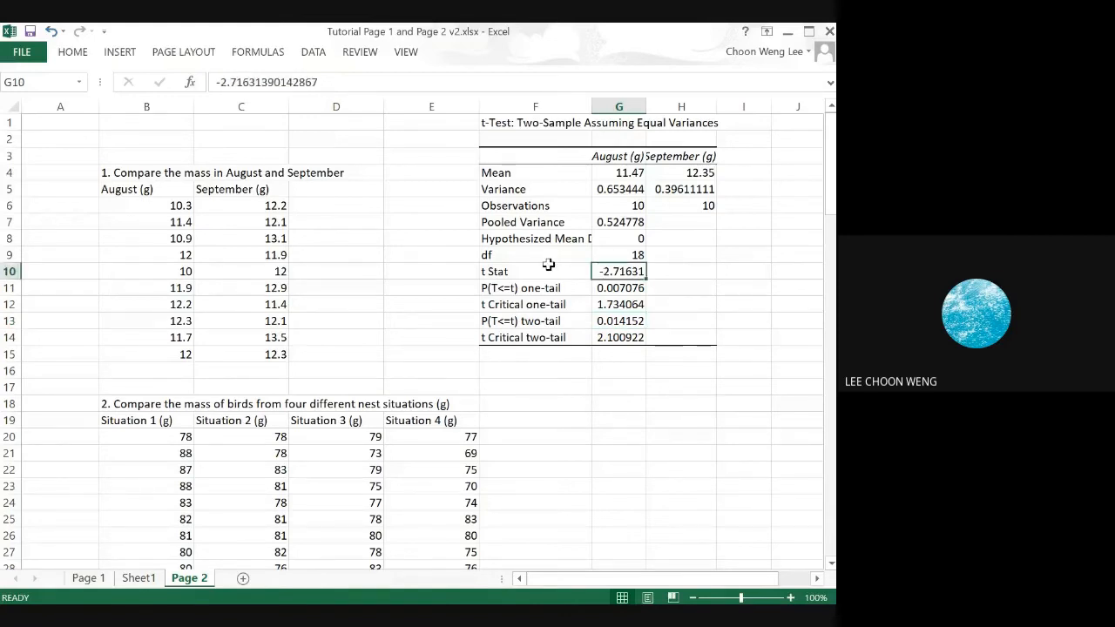
pyautogui.click(603, 257)
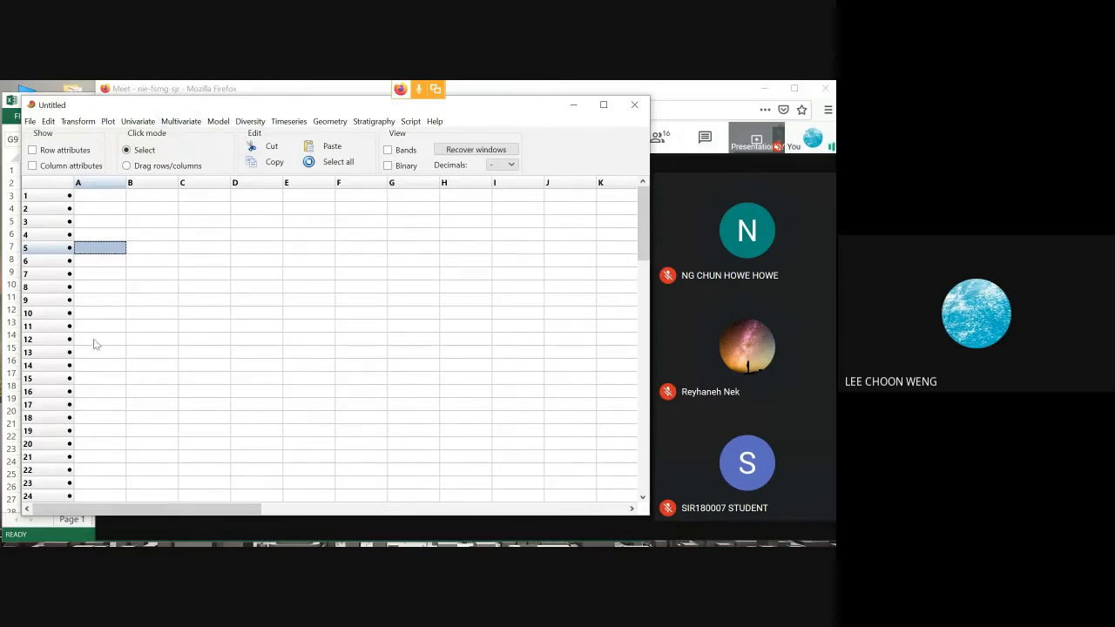
# Step: Copy the August and September mass data with their headers, B5:C15, from the Page 2 sheet
pyautogui.click(56, 538)
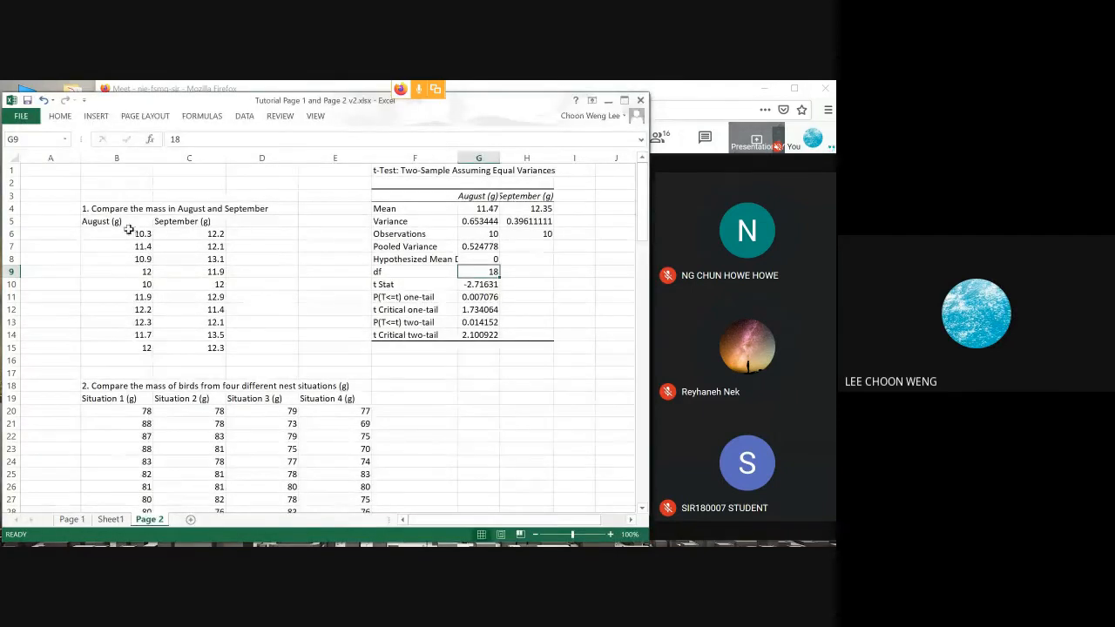
pyautogui.moveTo(117, 219); pyautogui.dragTo(180, 342)
pyautogui.hotkey('ctrl', 'c')
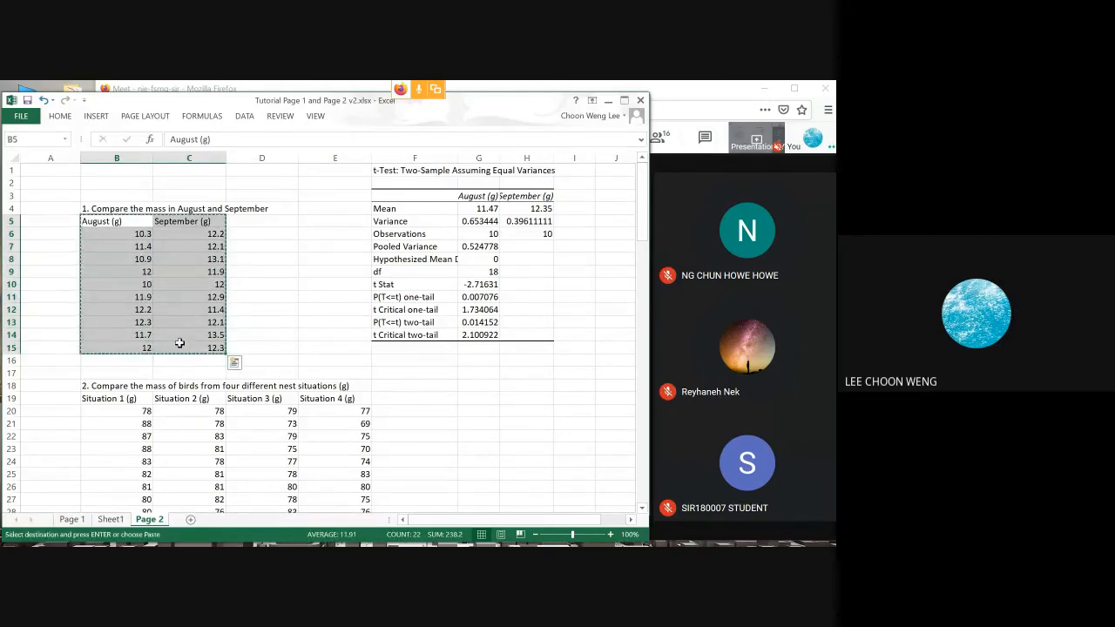
# Step: Switch to PAST, paste the copied data from column A's name cell with column attributes shown, and hide the column attributes again
pyautogui.hotkey('alt', 'Tab')
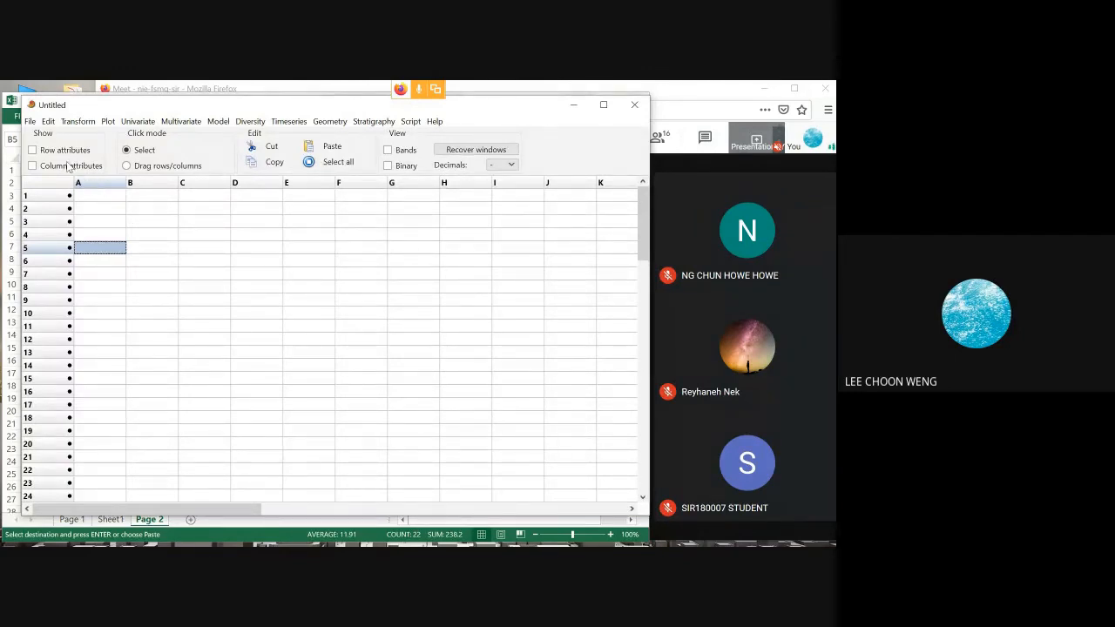
pyautogui.click(69, 166)
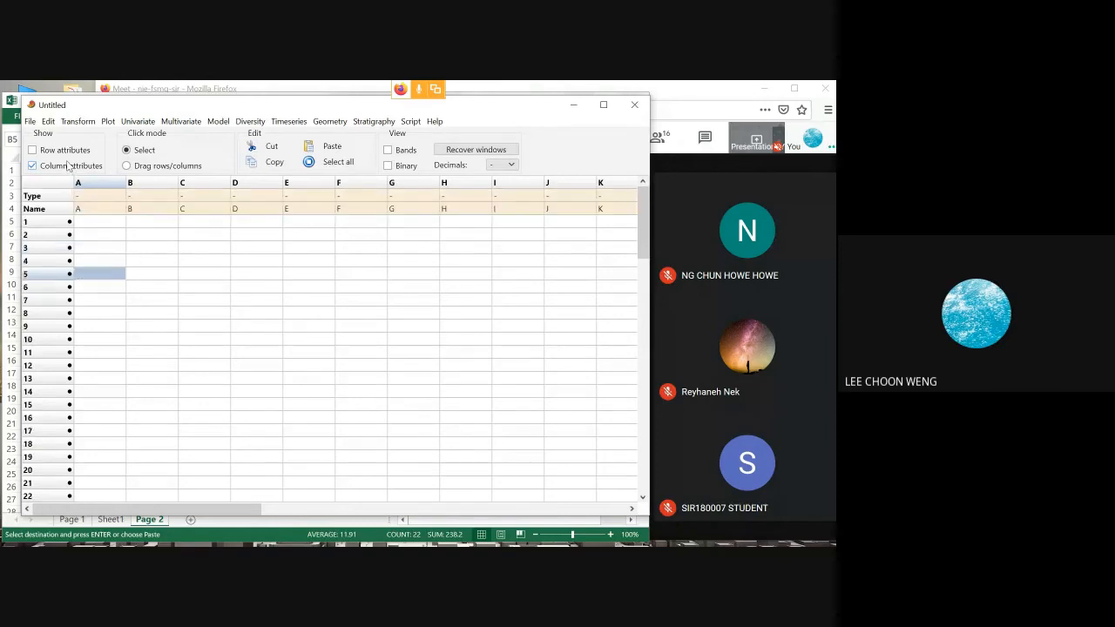
pyautogui.click(100, 211)
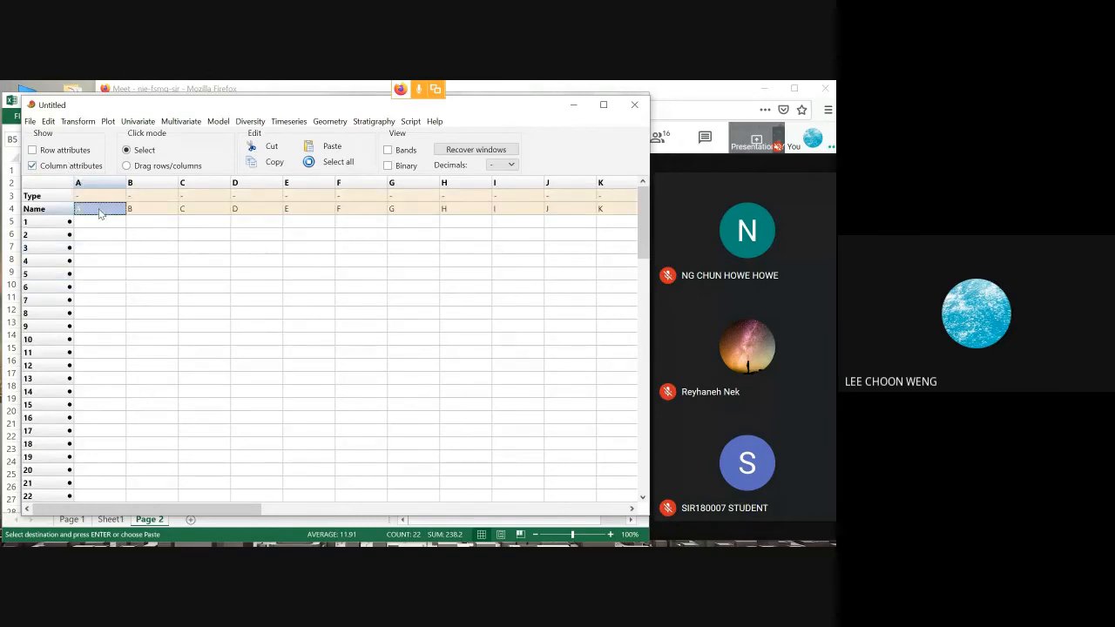
pyautogui.hotkey('ctrl', 'v')
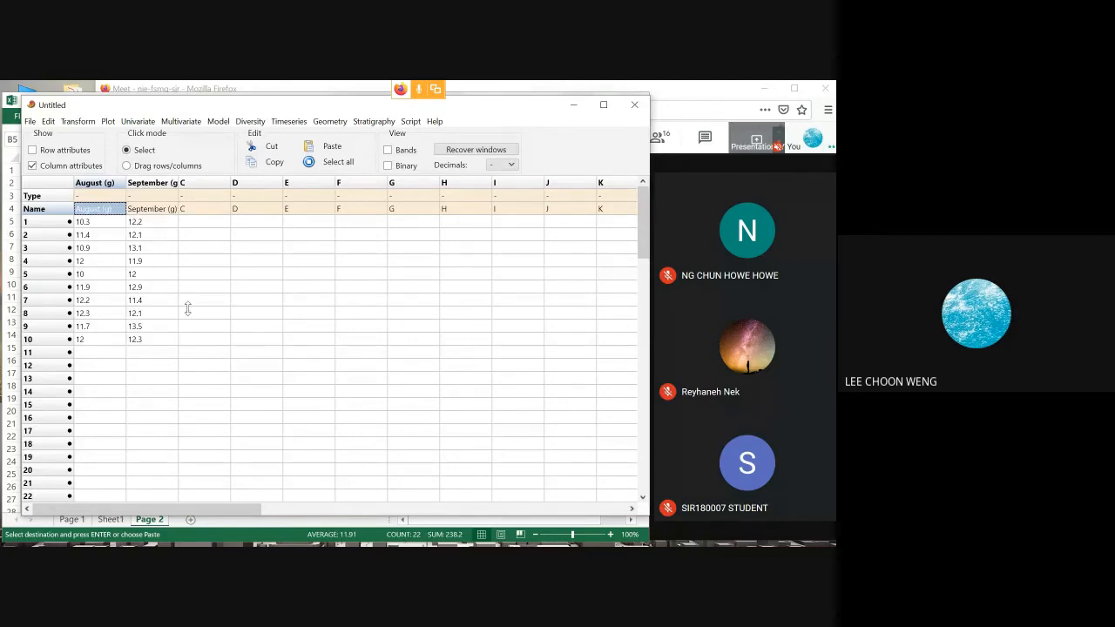
pyautogui.click(33, 165)
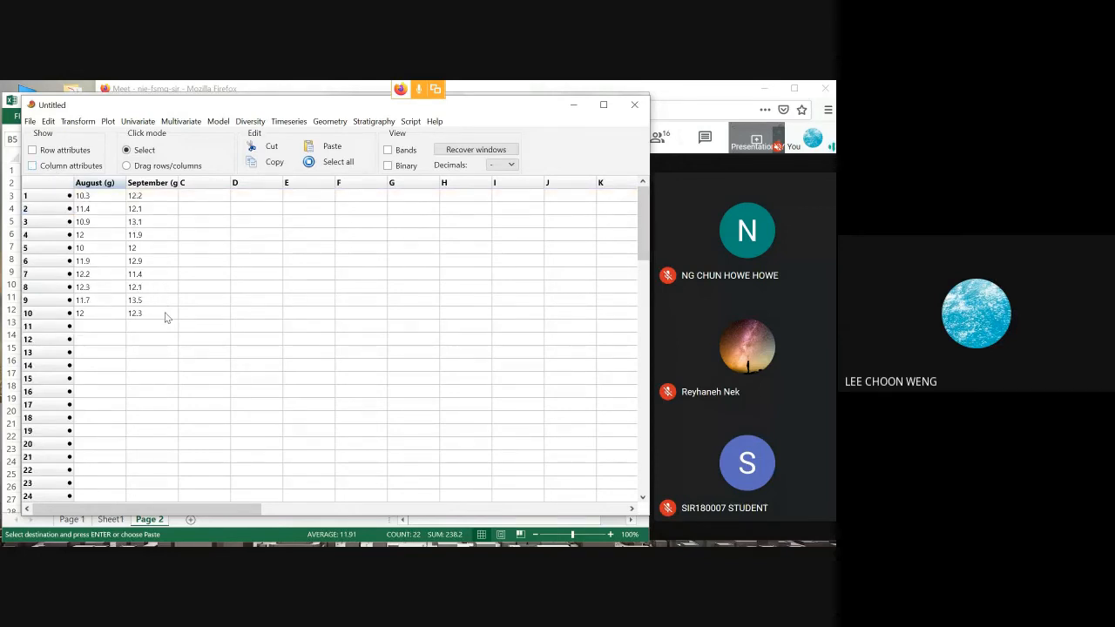
# Step: Select the whole data sheet, view the univariate summary statistics for August and September, and close the results
pyautogui.moveTo(166, 318); pyautogui.dragTo(97, 200)
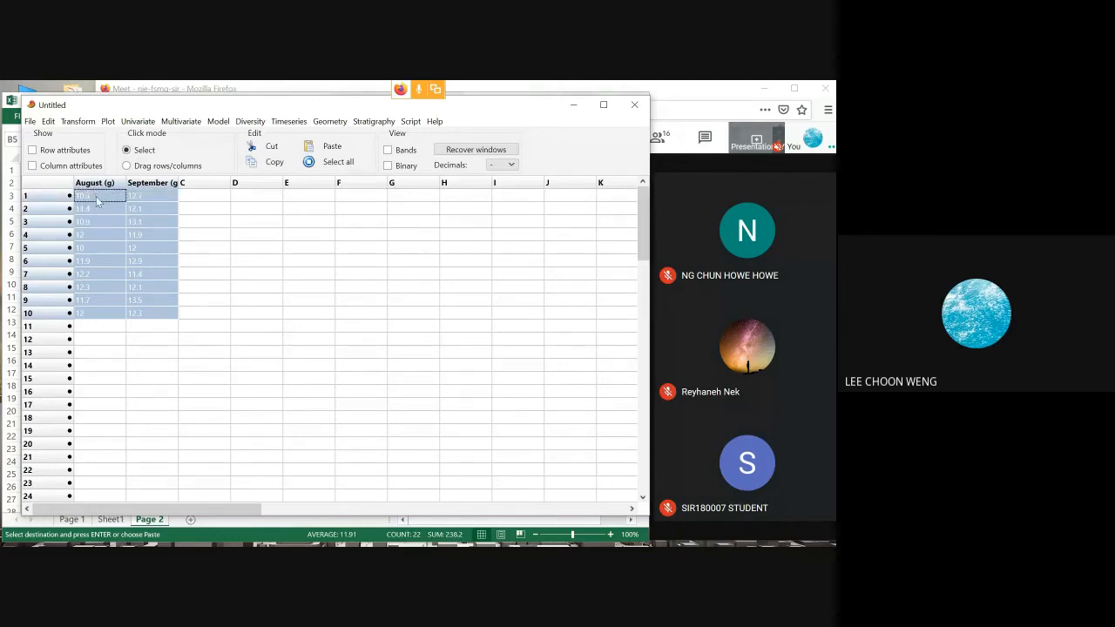
pyautogui.click(122, 213)
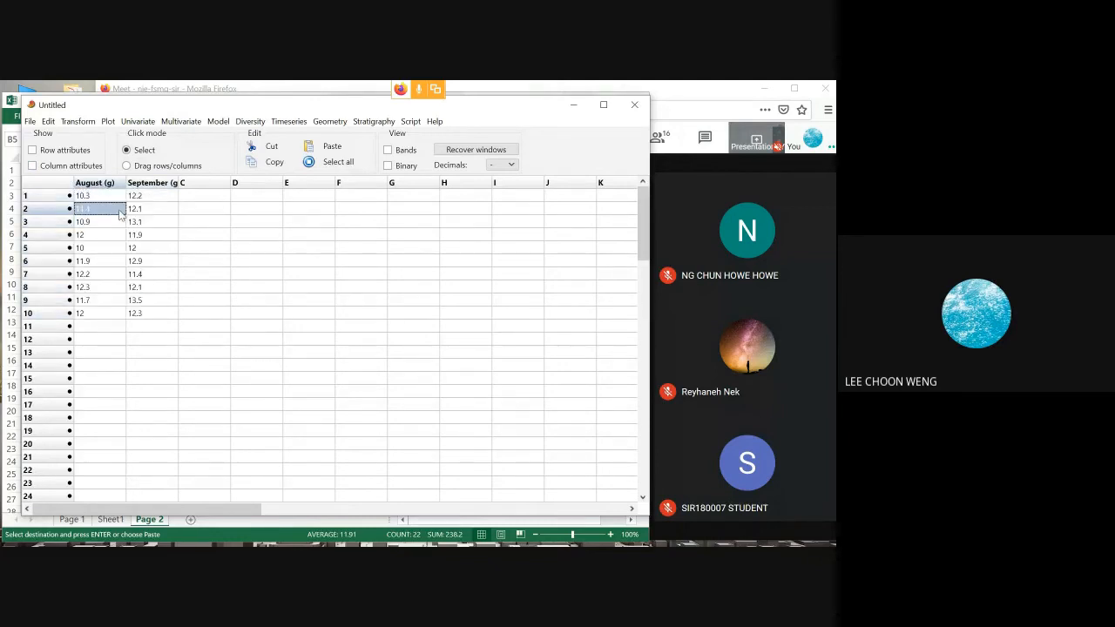
pyautogui.hotkey('ctrl', 'a')
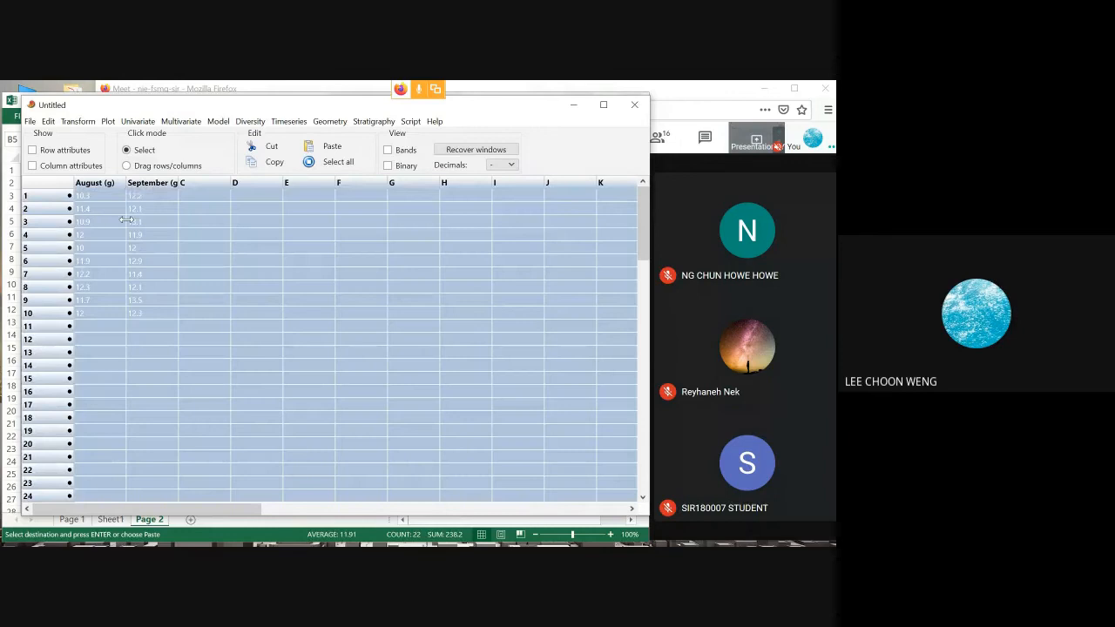
pyautogui.click(138, 122)
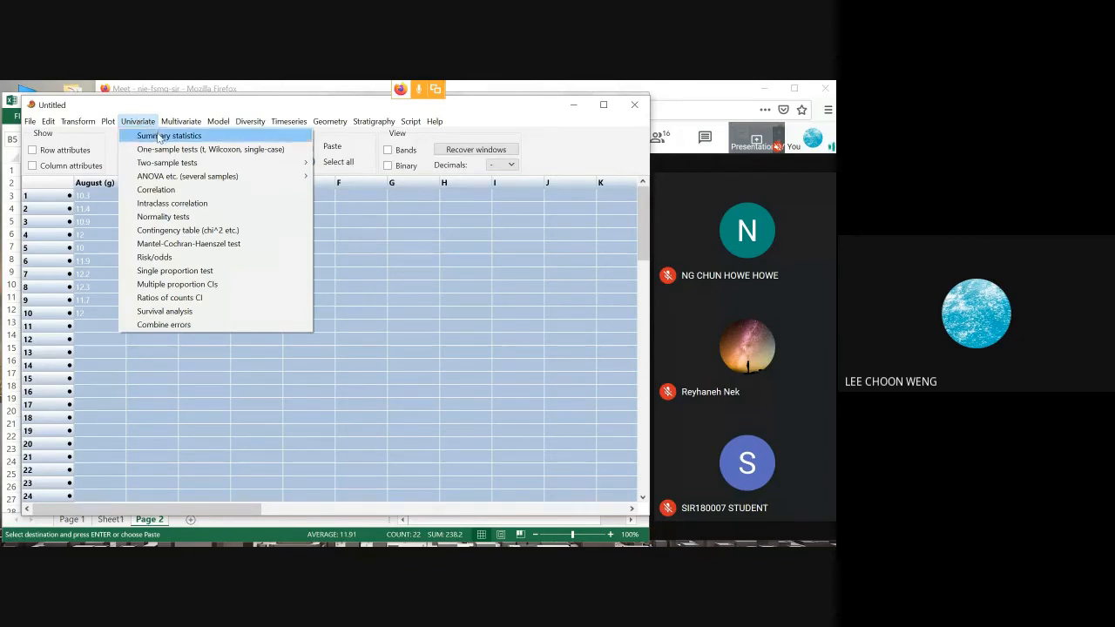
pyautogui.click(159, 137)
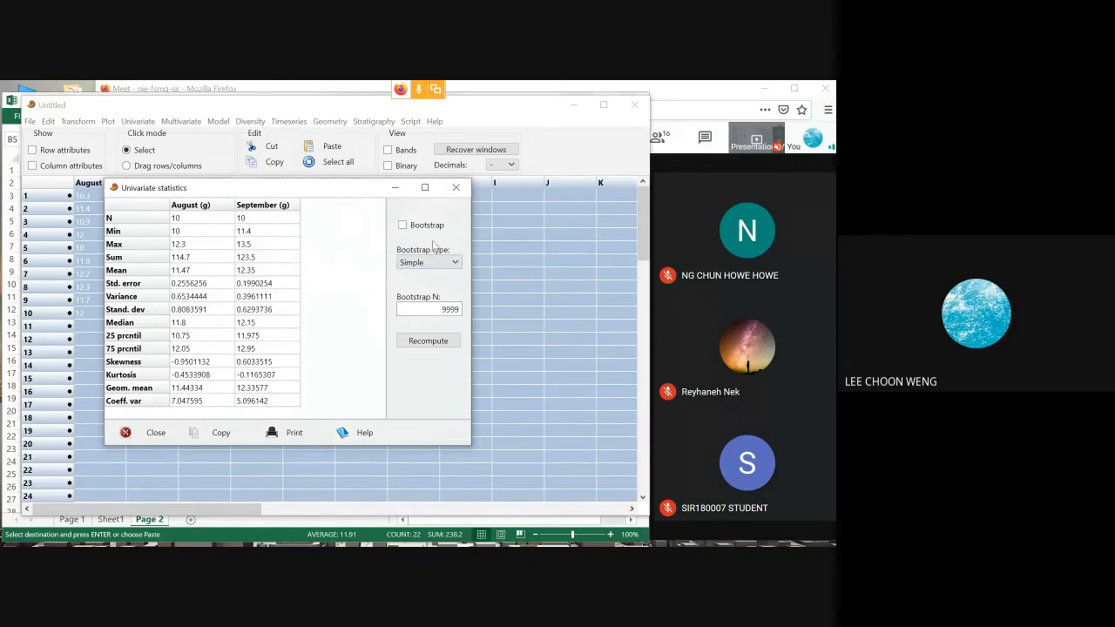
pyautogui.click(457, 188)
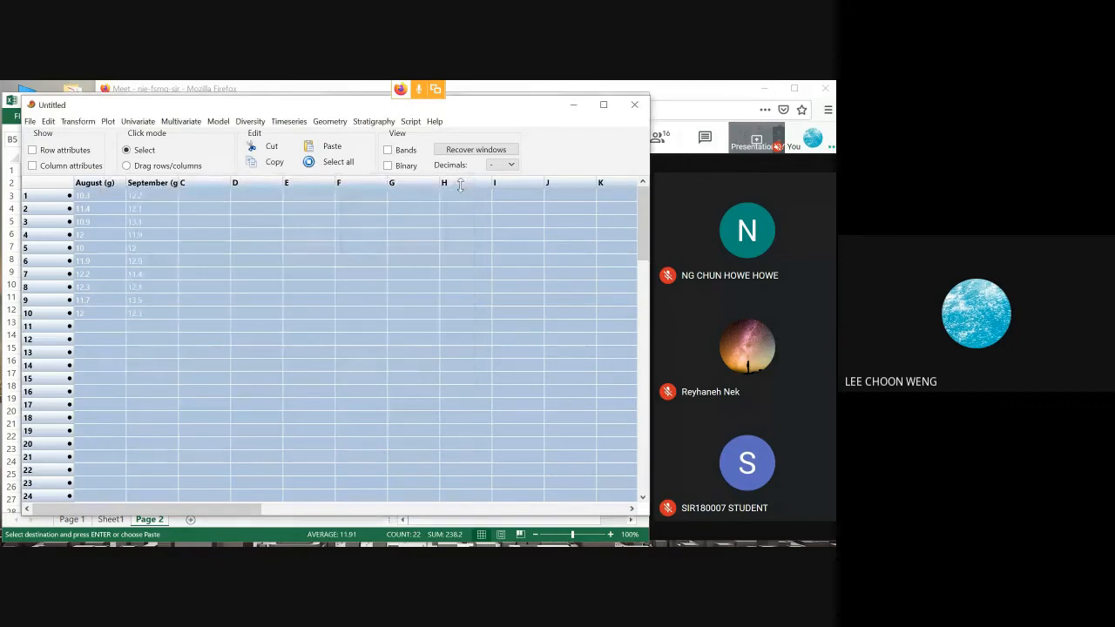
# Step: Run the unpaired two-sample tests on August and September, review the t test results for equal means, and close them
pyautogui.click(151, 118)
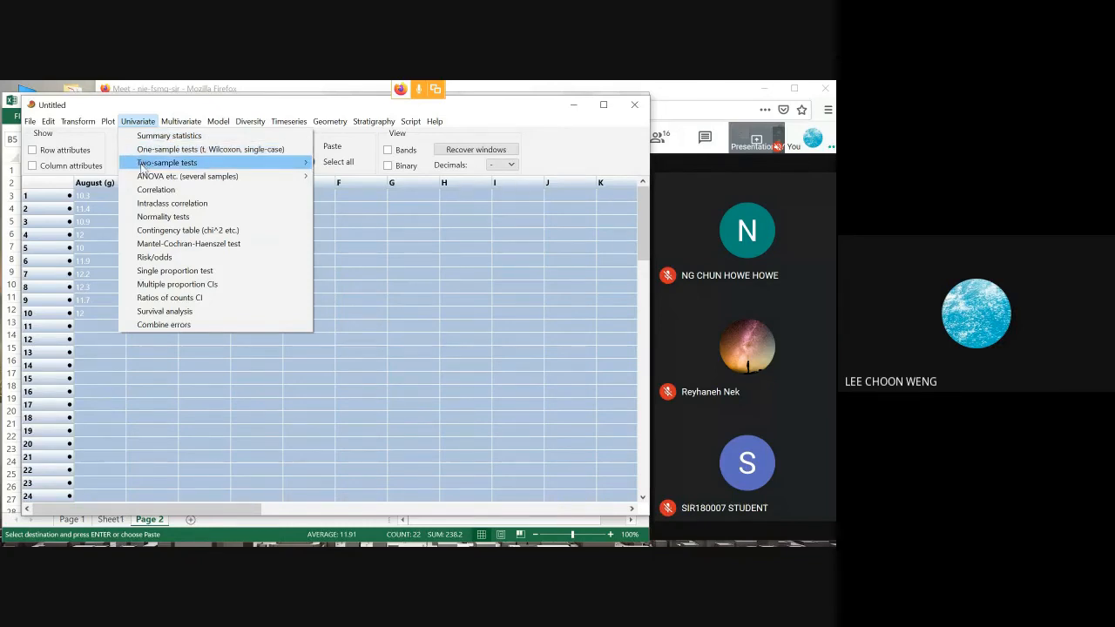
pyautogui.moveTo(141, 165)
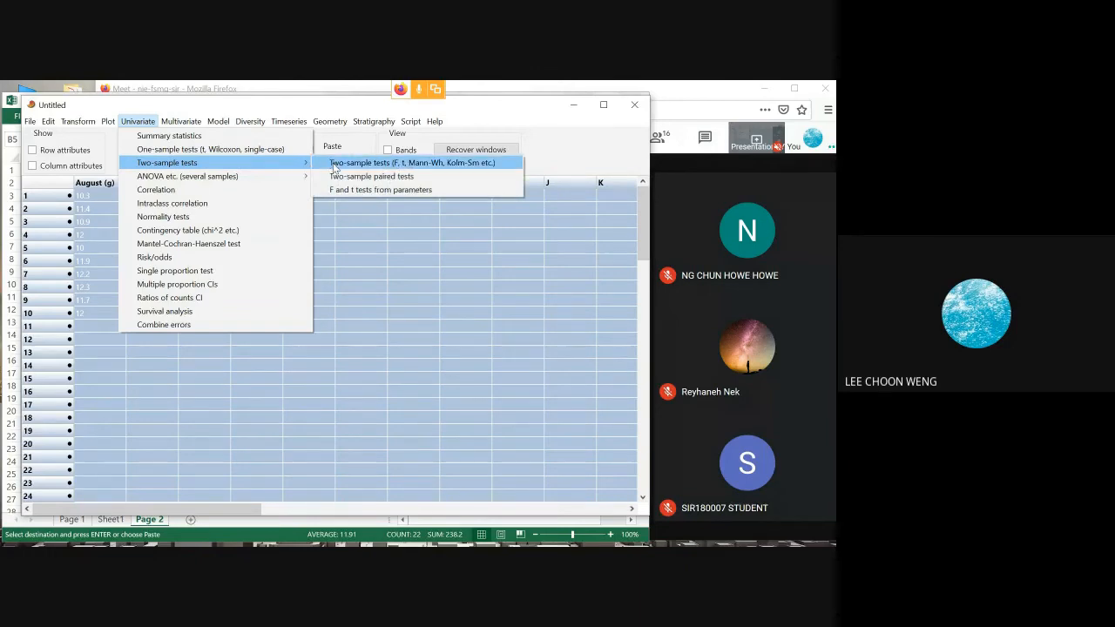
pyautogui.click(335, 164)
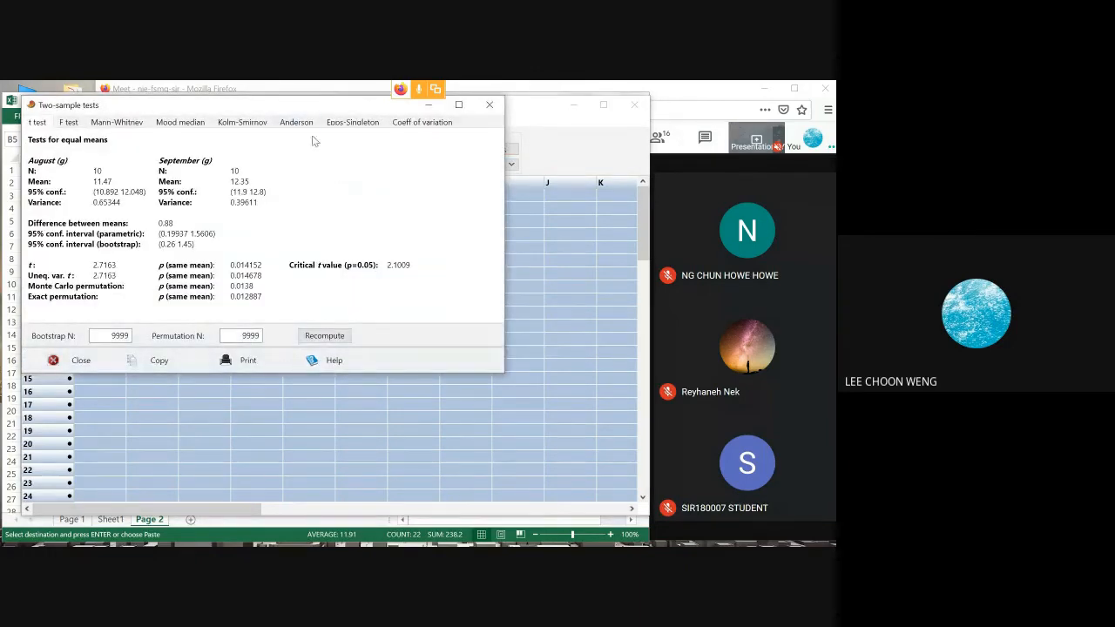
pyautogui.moveTo(283, 105); pyautogui.dragTo(446, 211)
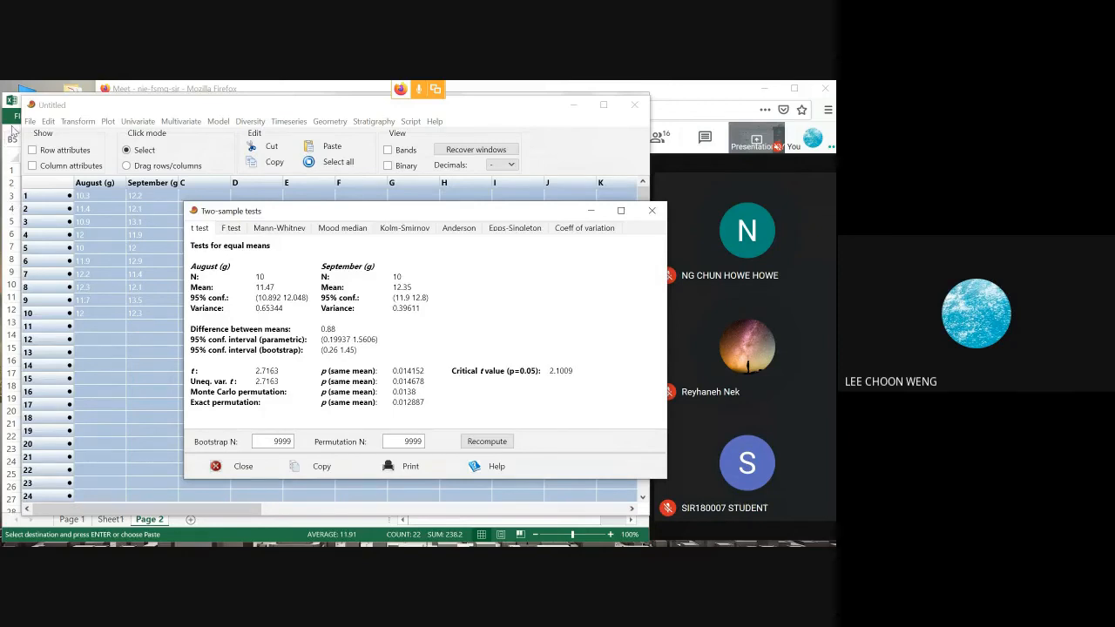
pyautogui.click(651, 210)
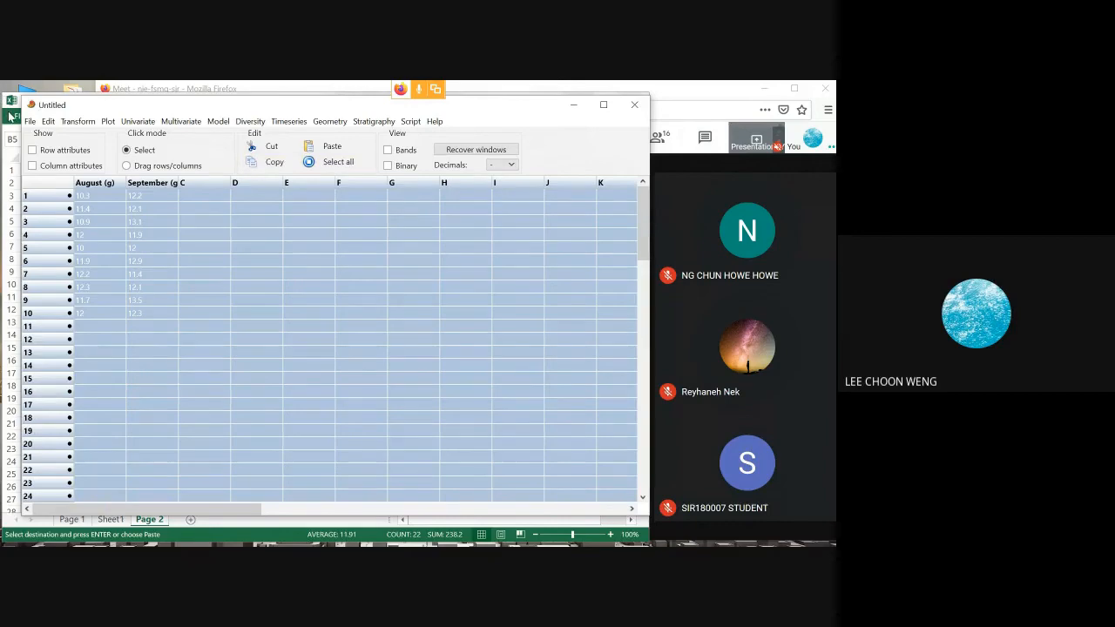
# Step: Switch to Excel and start a single-factor ANOVA from the data analysis tools for the nest situation comparison on Page 2
pyautogui.click(11, 116)
pyautogui.click(279, 297)
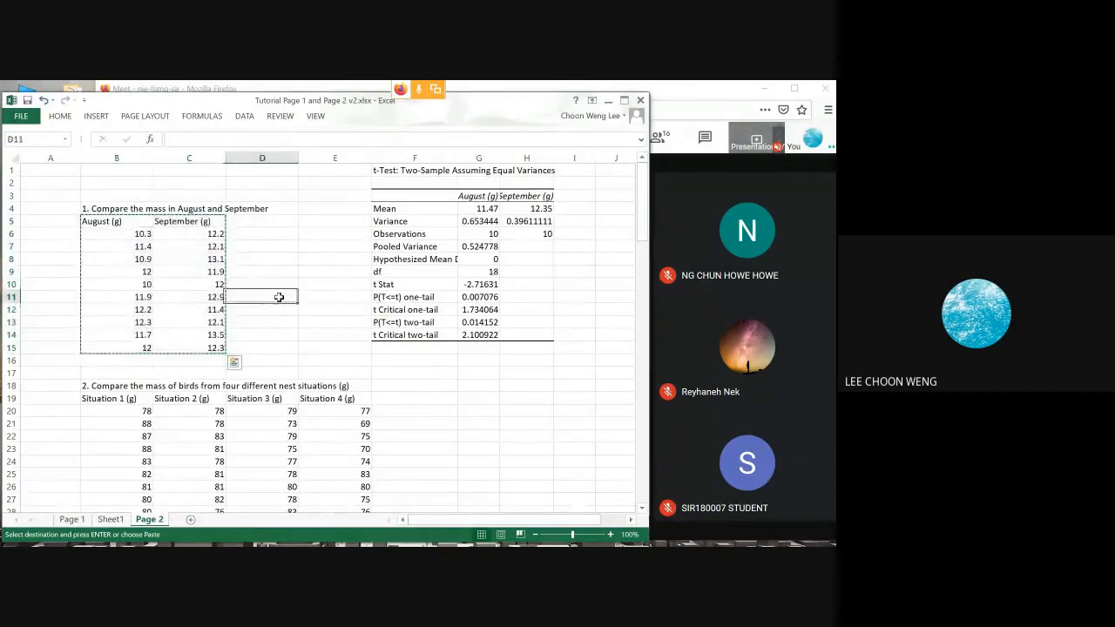
pyautogui.scroll(-3, 279, 297)
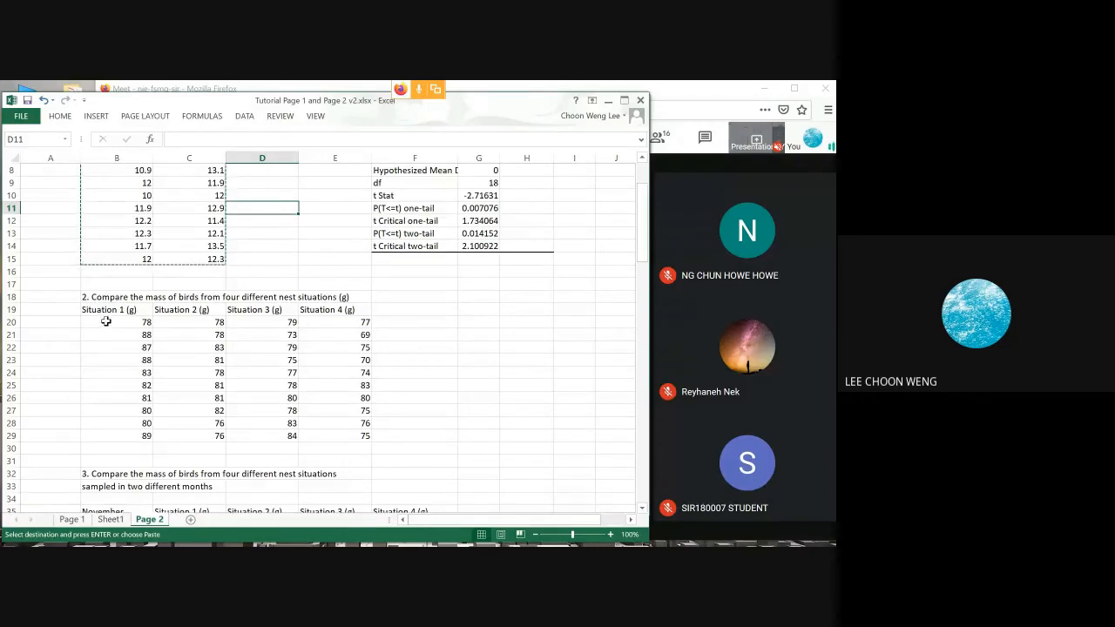
pyautogui.moveTo(466, 546)
pyautogui.click(246, 117)
pyautogui.click(551, 135)
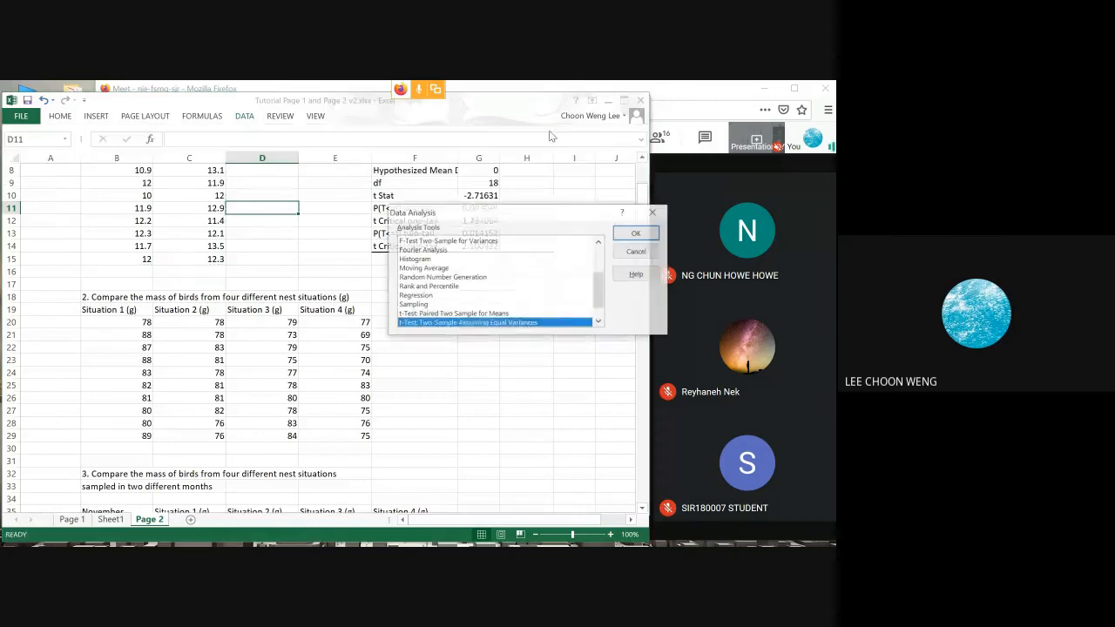
pyautogui.scroll(1, 487, 240)
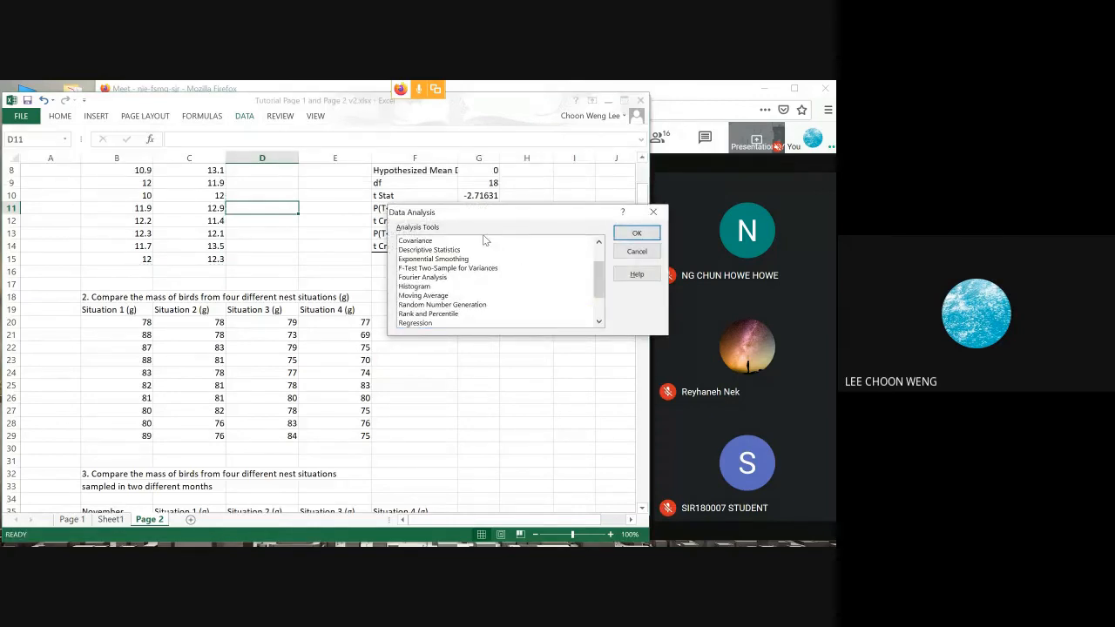
pyautogui.scroll(2, 484, 253)
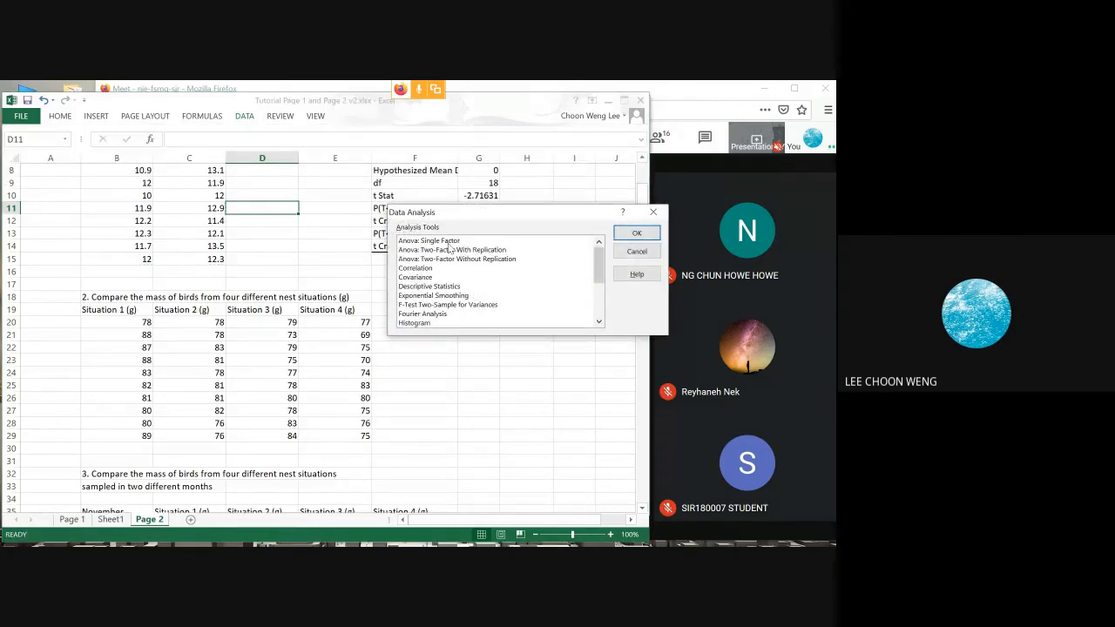
pyautogui.click(448, 241)
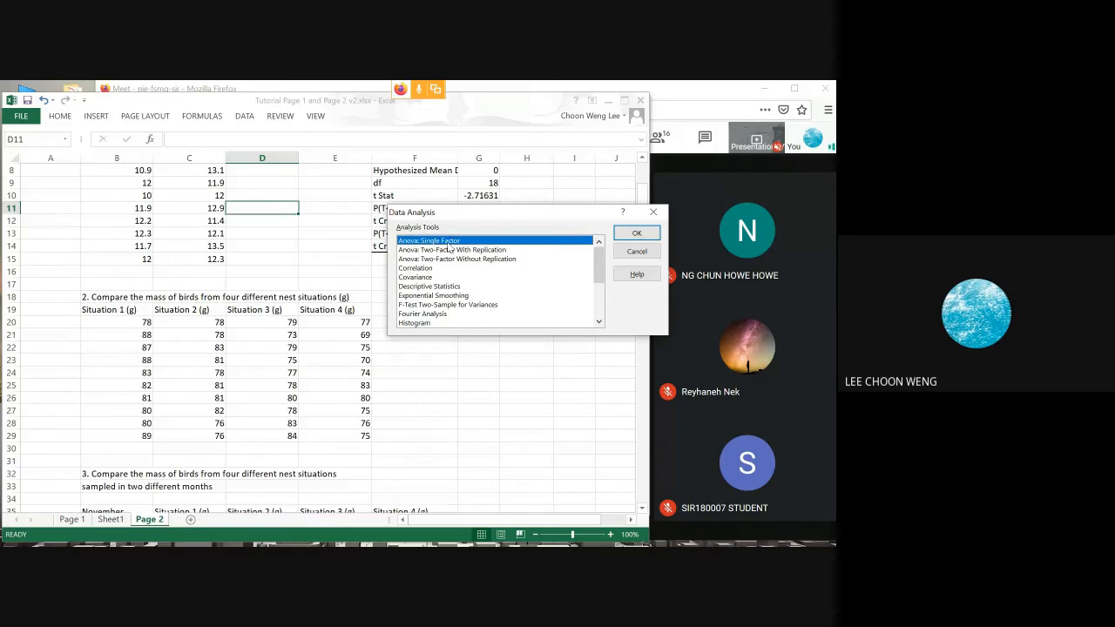
pyautogui.click(635, 234)
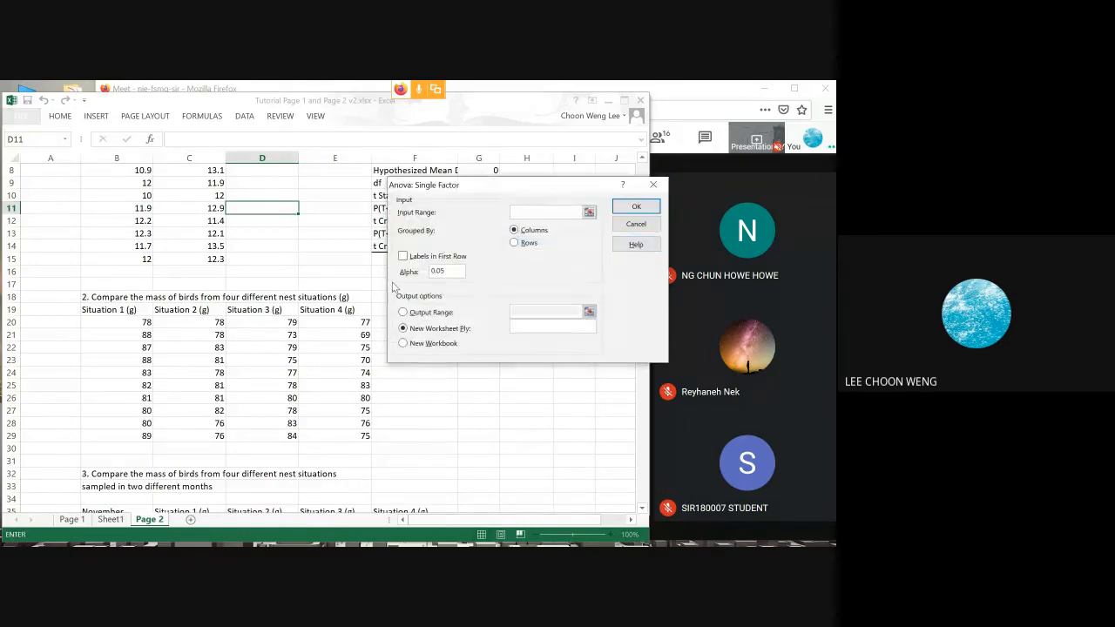
# Step: Run the ANOVA on B19:E29, grouped by columns with labels in the first row, and output the results at H15
pyautogui.moveTo(117, 310); pyautogui.dragTo(349, 435)
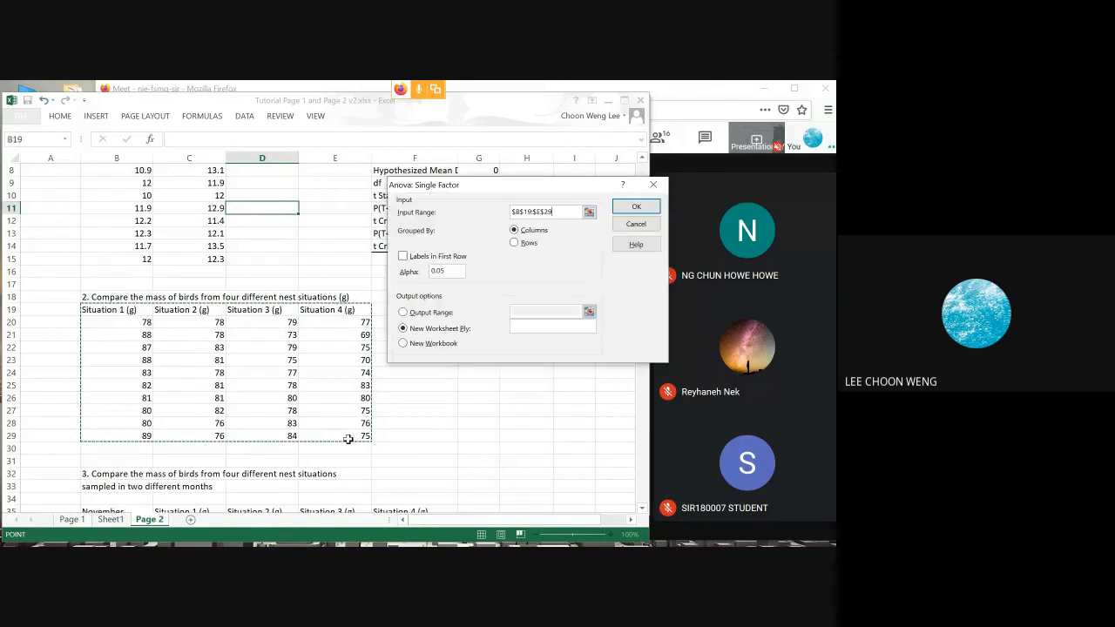
pyautogui.click(404, 257)
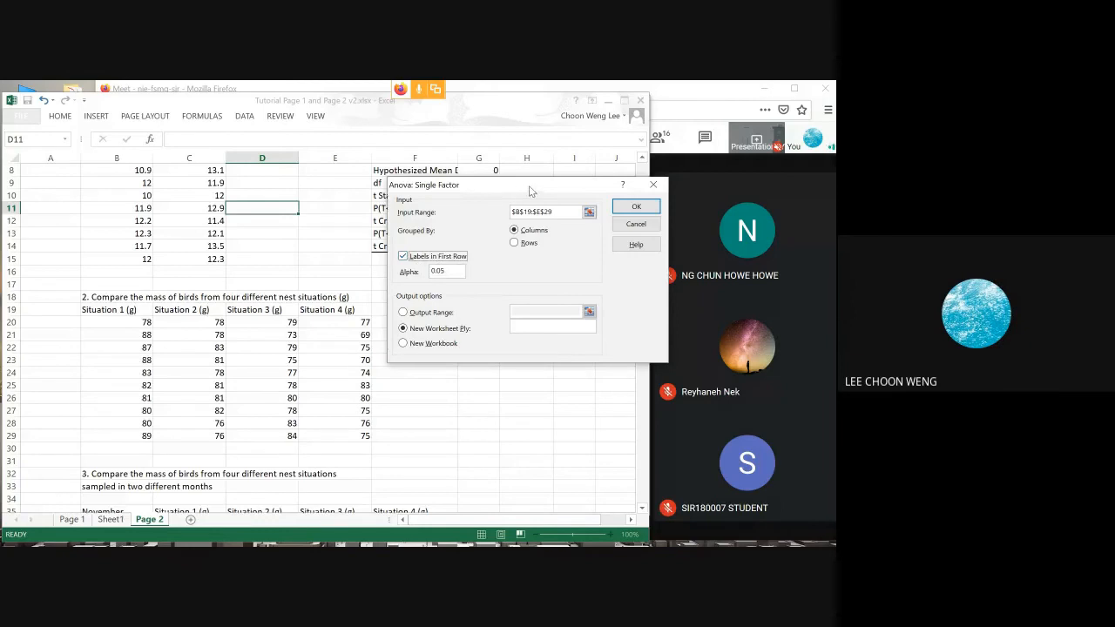
pyautogui.moveTo(531, 191); pyautogui.dragTo(357, 168)
pyautogui.click(251, 291)
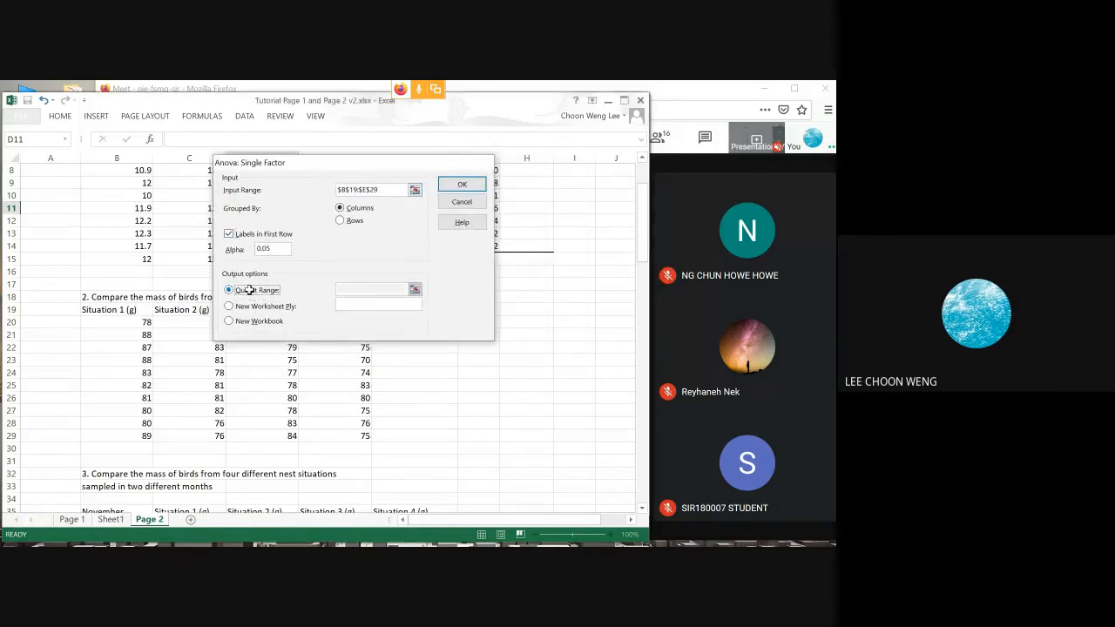
pyautogui.click(341, 289)
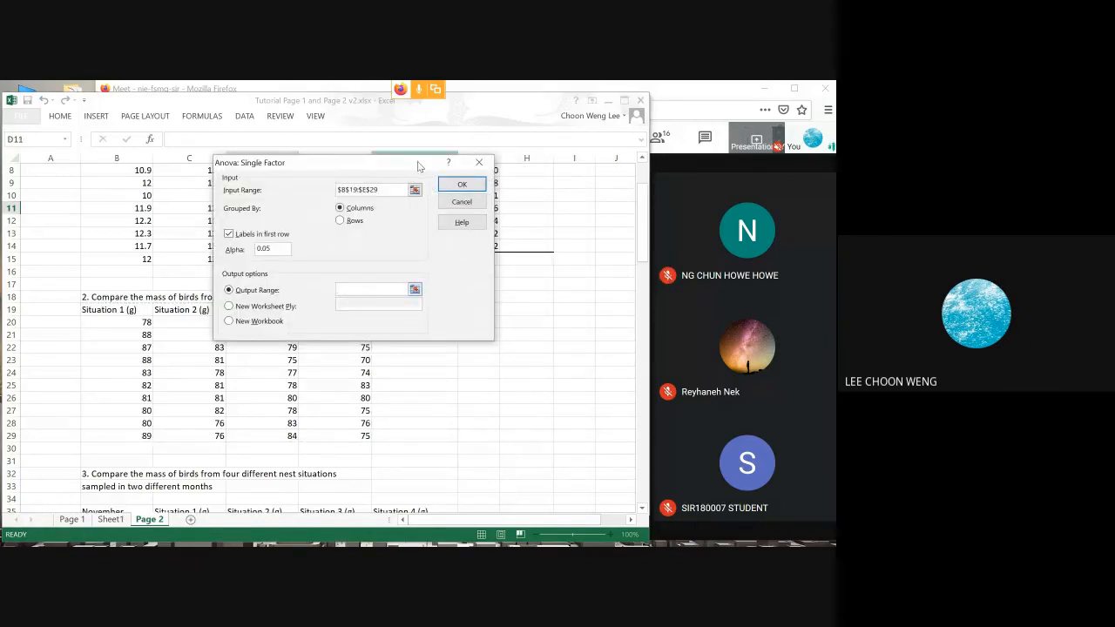
pyautogui.moveTo(419, 167); pyautogui.dragTo(249, 171)
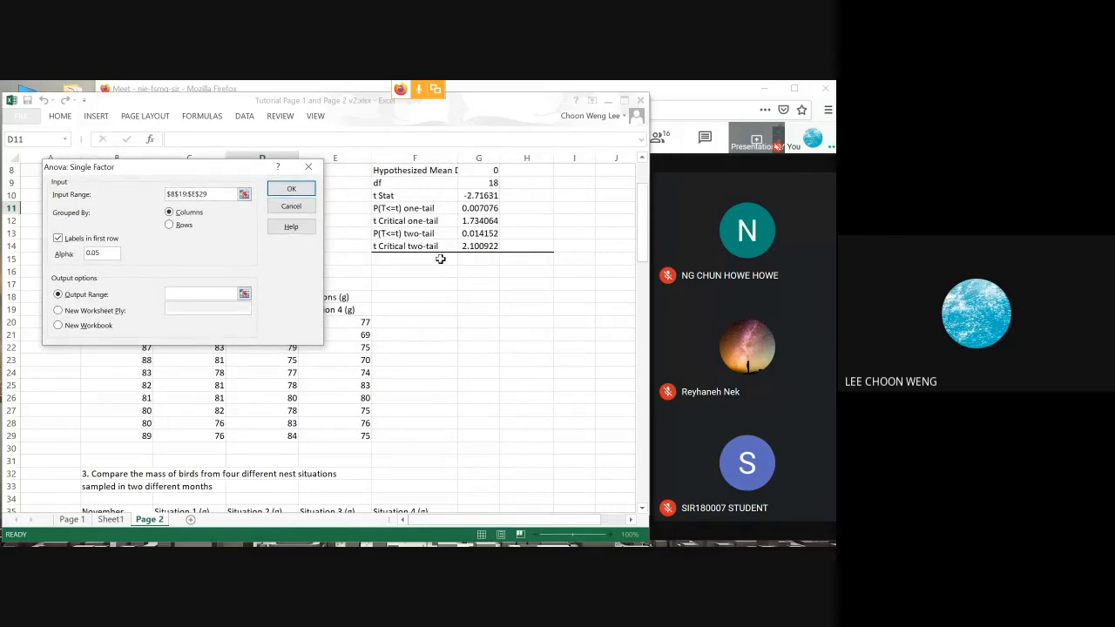
pyautogui.click(509, 257)
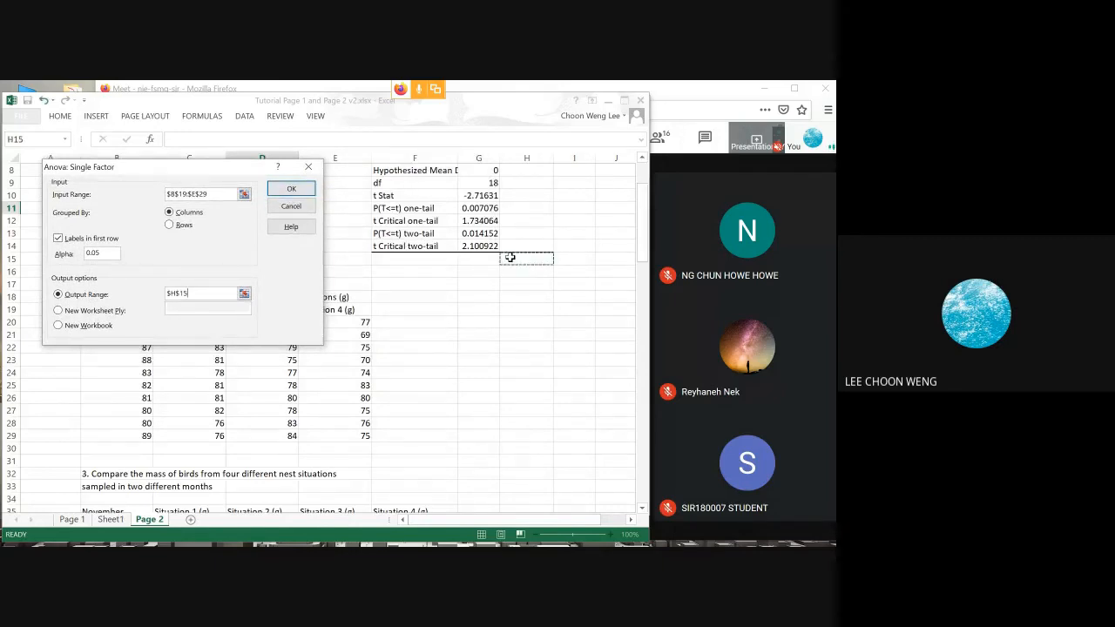
pyautogui.click(293, 189)
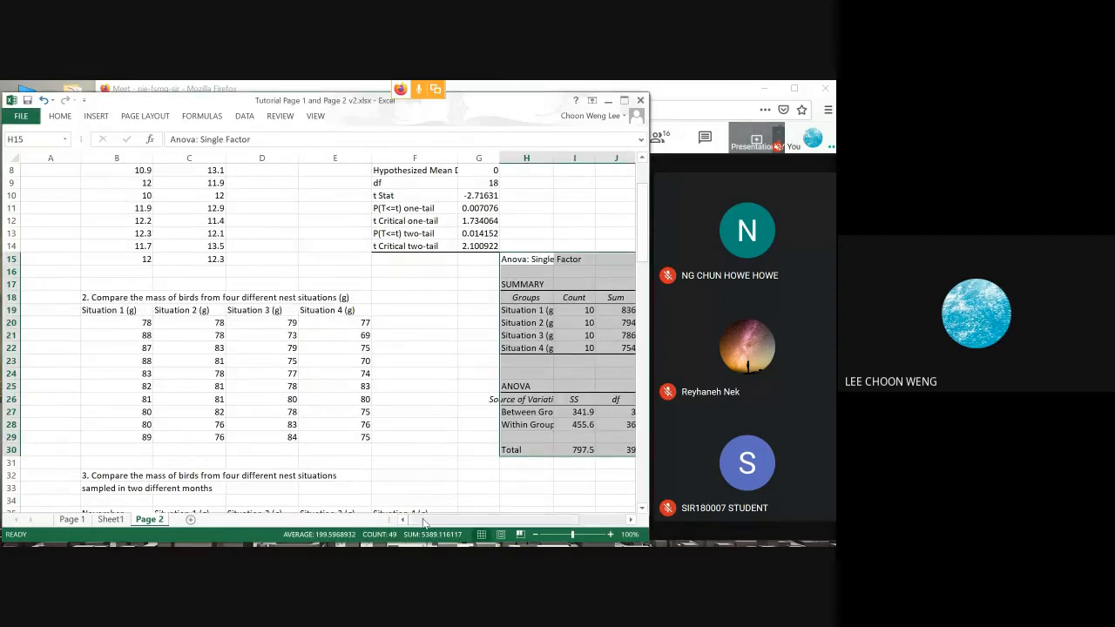
# Step: Examine the single-factor ANOVA output, comparing the between-groups P-value with the averages of the four nest situations
pyautogui.moveTo(424, 521); pyautogui.dragTo(500, 523)
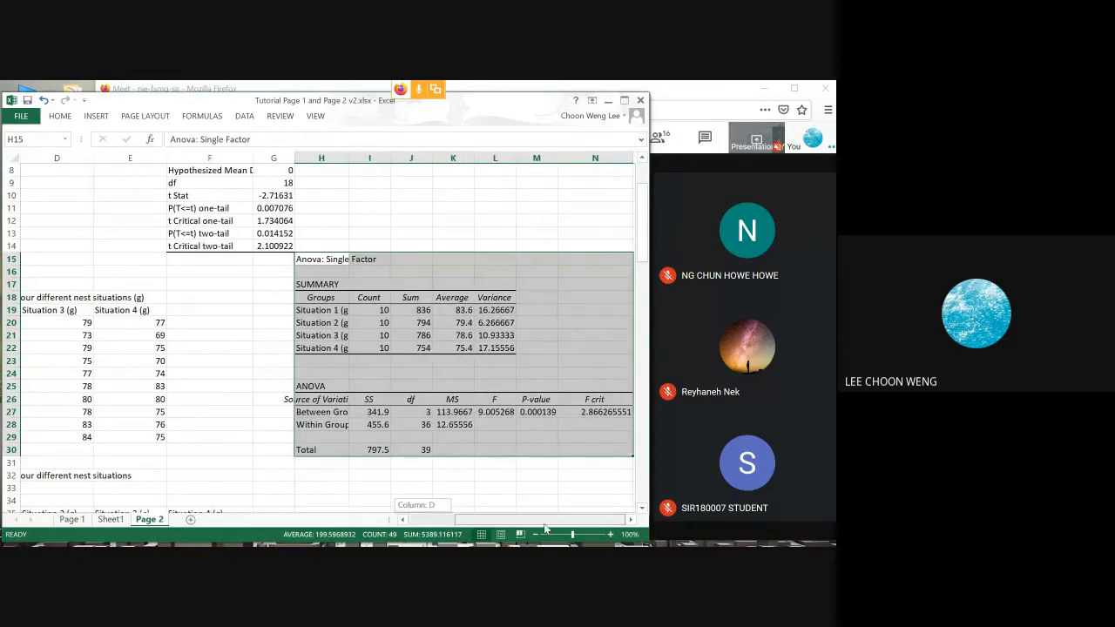
pyautogui.click(630, 520)
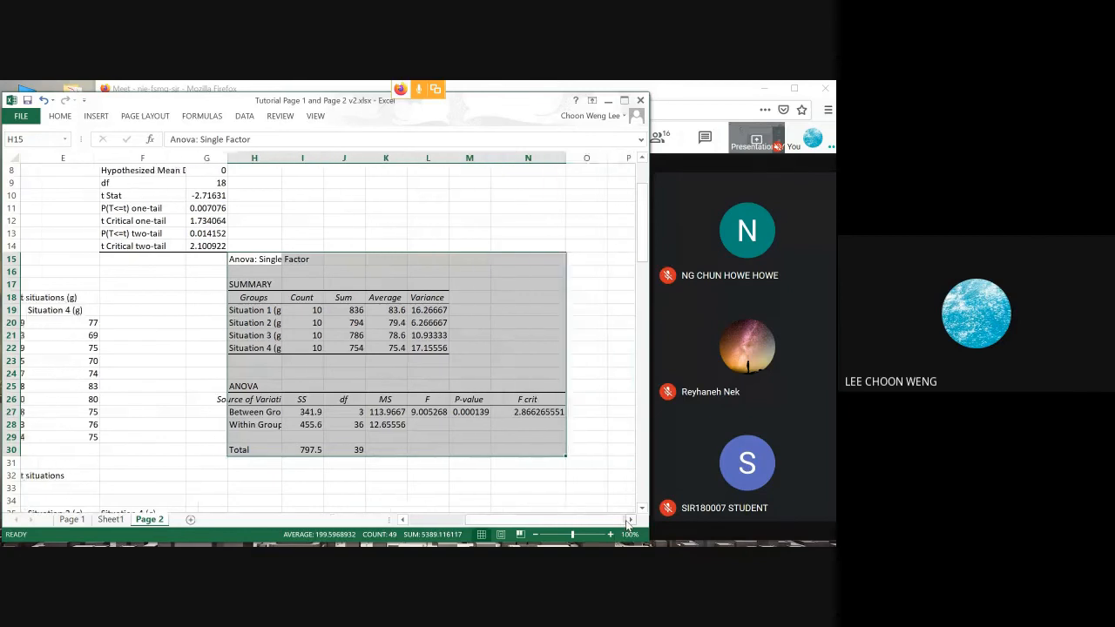
pyautogui.click(534, 488)
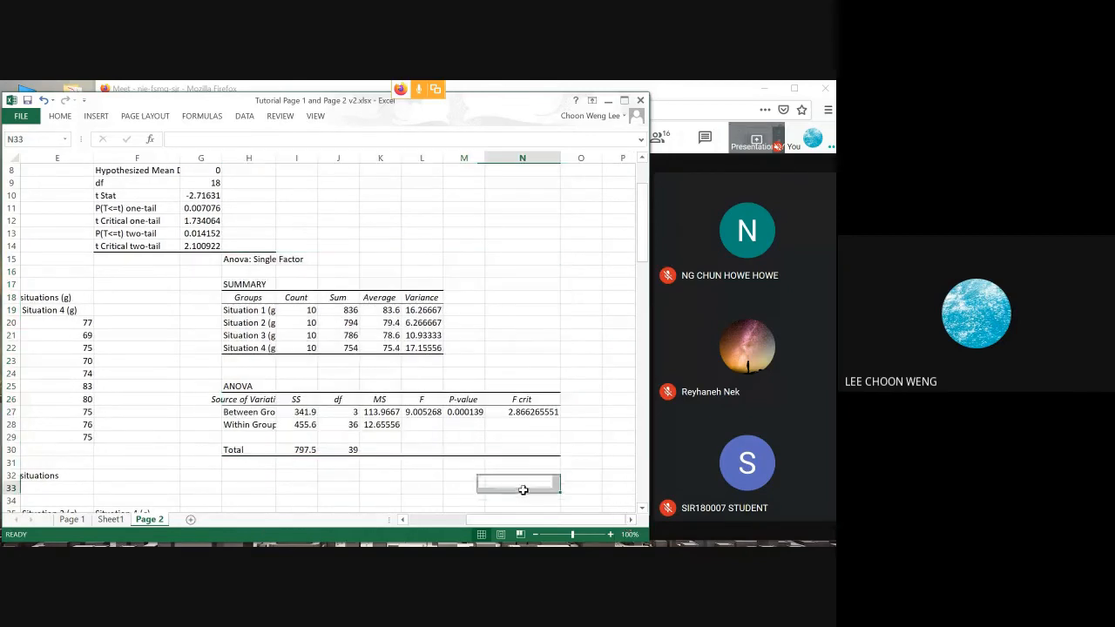
pyautogui.click(463, 411)
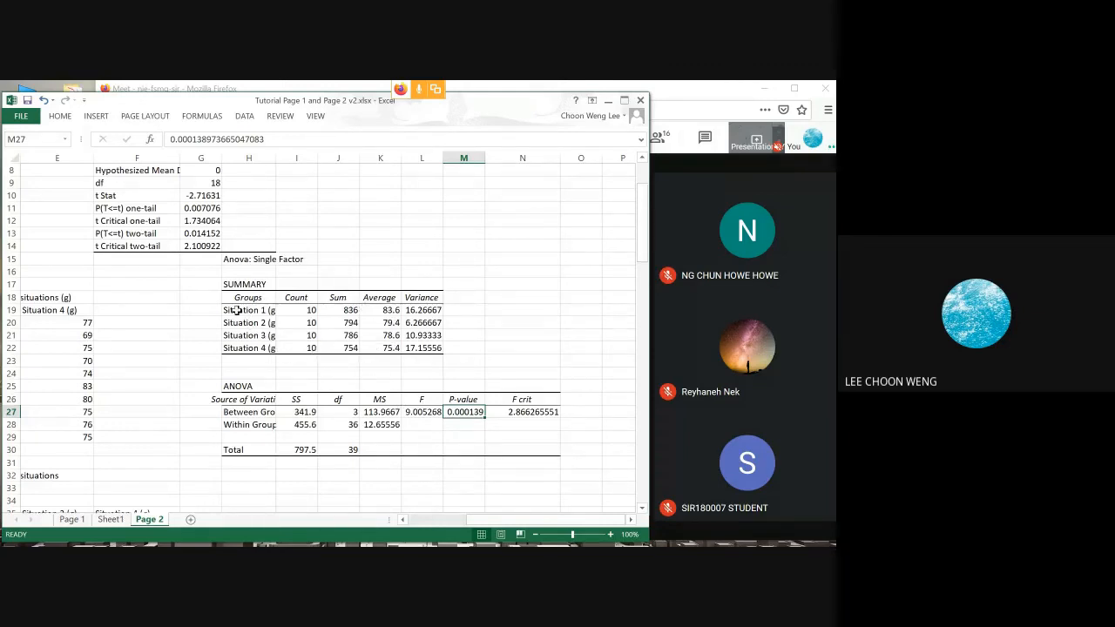
pyautogui.hscroll(-4, 236, 310)
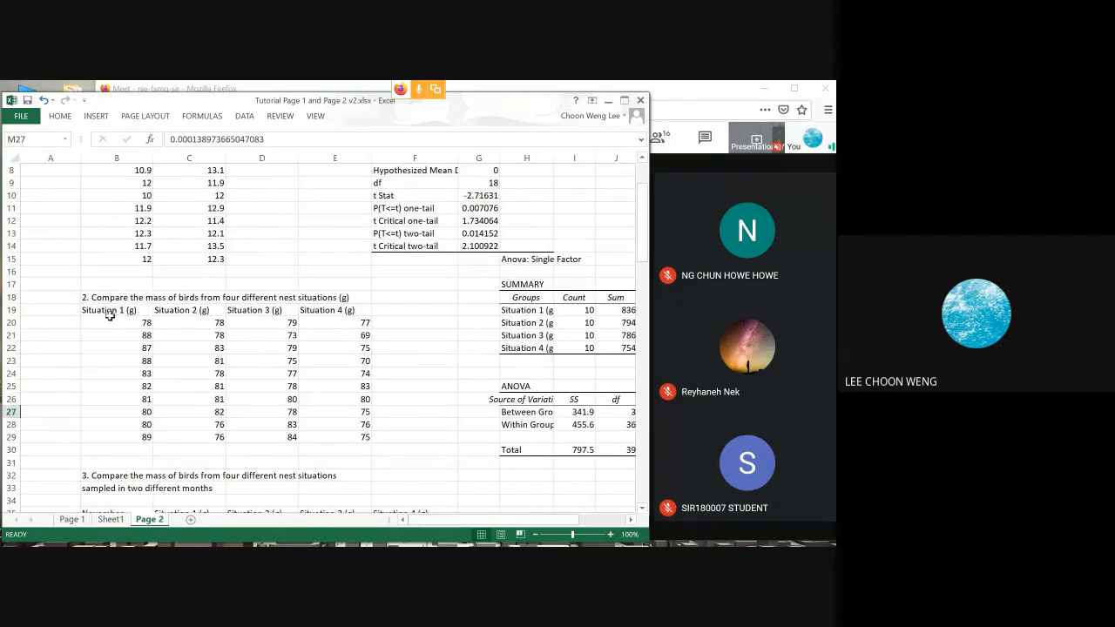
pyautogui.hscroll(1, 369, 326)
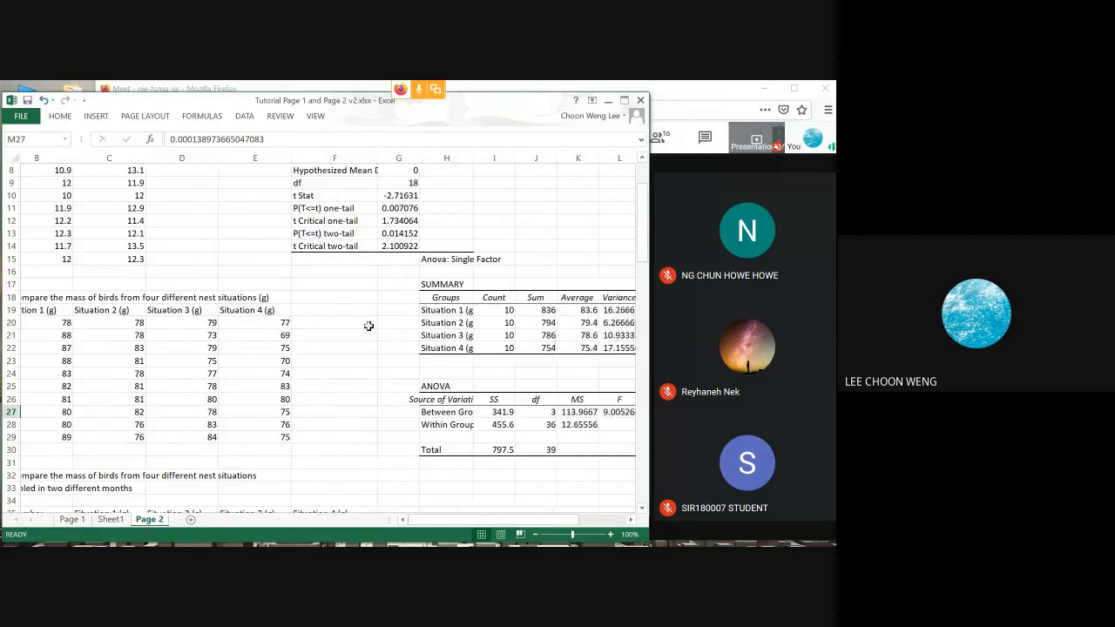
pyautogui.hscroll(1, 369, 326)
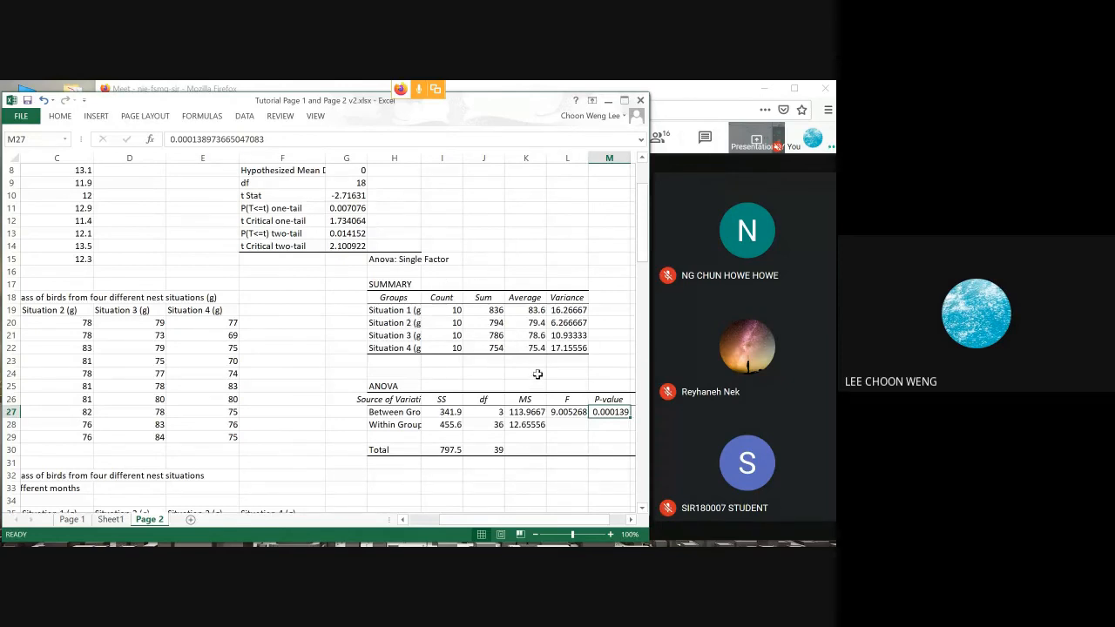
pyautogui.hscroll(1, 538, 373)
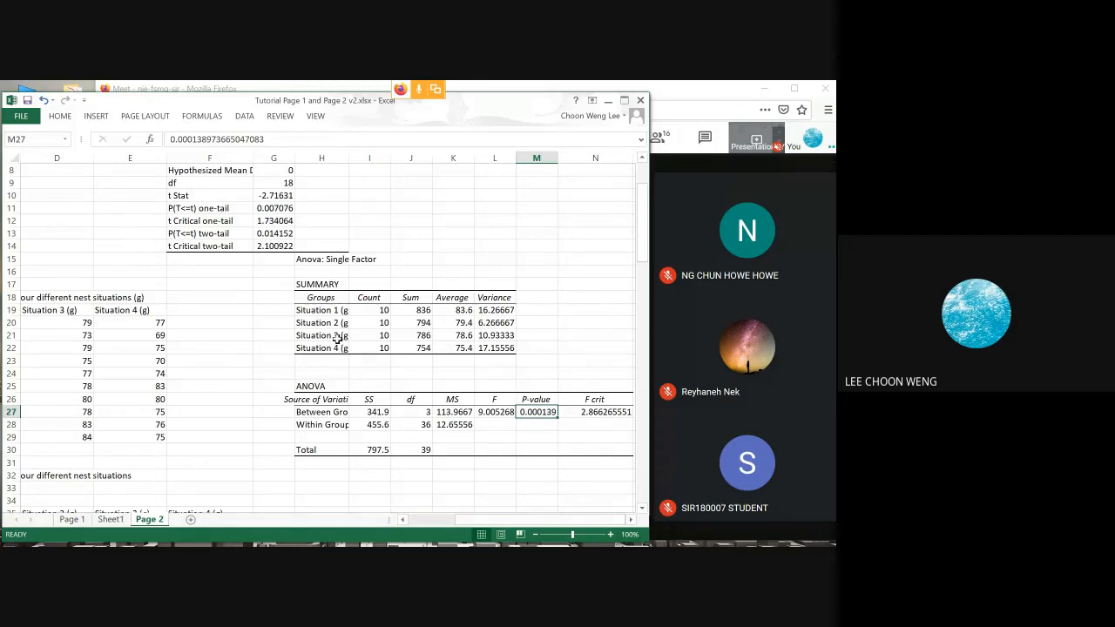
# Step: Copy the four nest situations' mass data with their headers, B19:E29, from the Page 2 sheet
pyautogui.hscroll(-5, 337, 338)
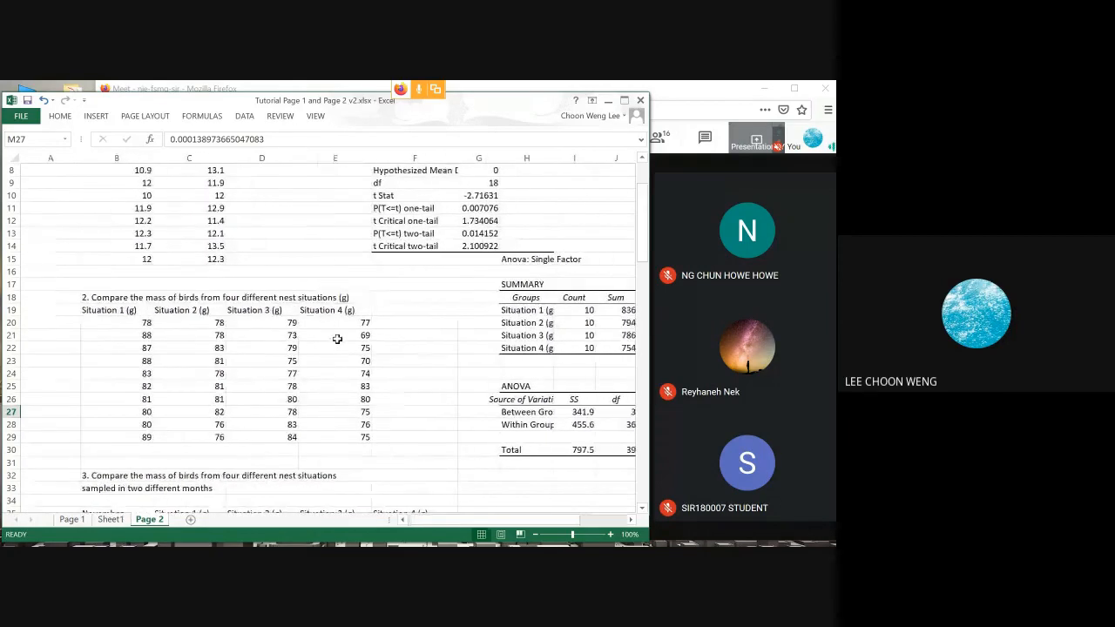
pyautogui.moveTo(120, 311); pyautogui.dragTo(319, 435)
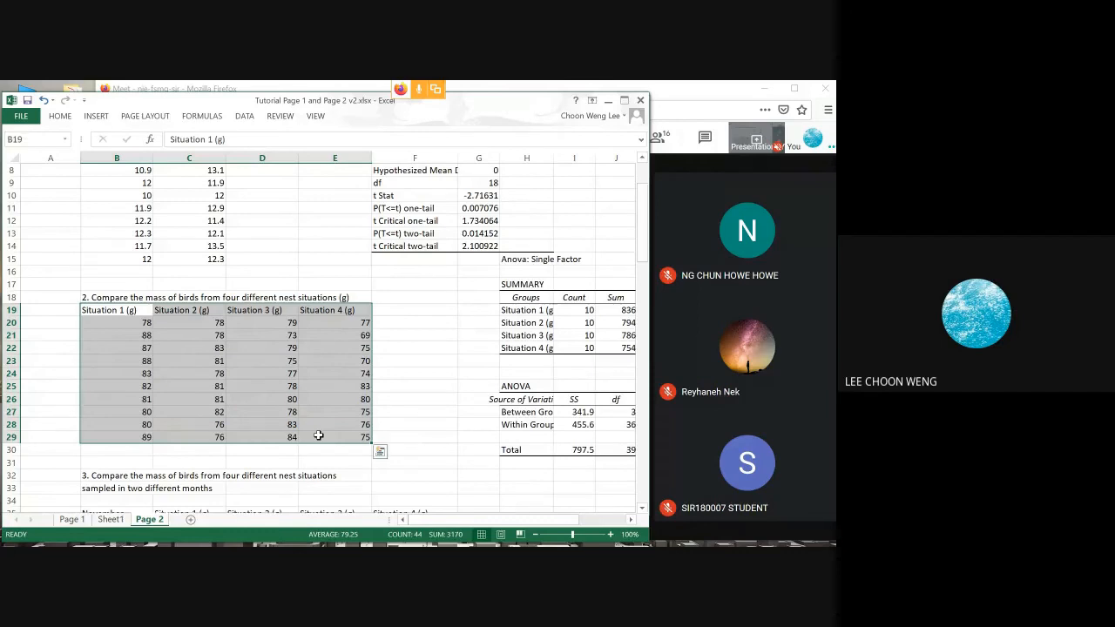
pyautogui.hotkey('ctrl', 'c')
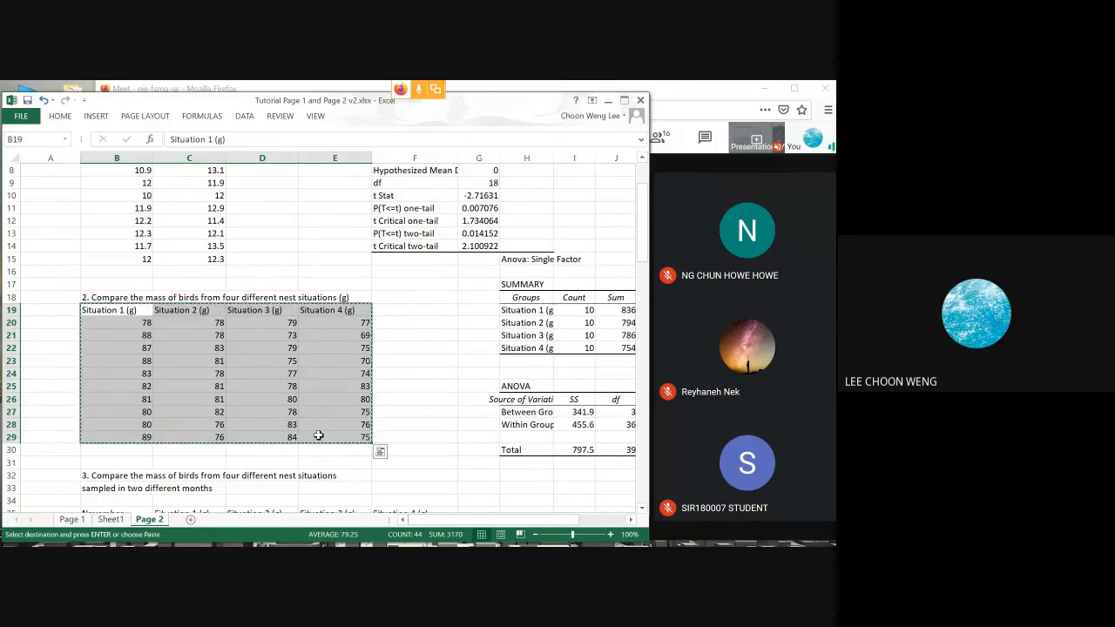
# Step: Switch to PAST and start a new empty data sheet, discarding the unsaved August and September data
pyautogui.hotkey('alt', 'Tab')
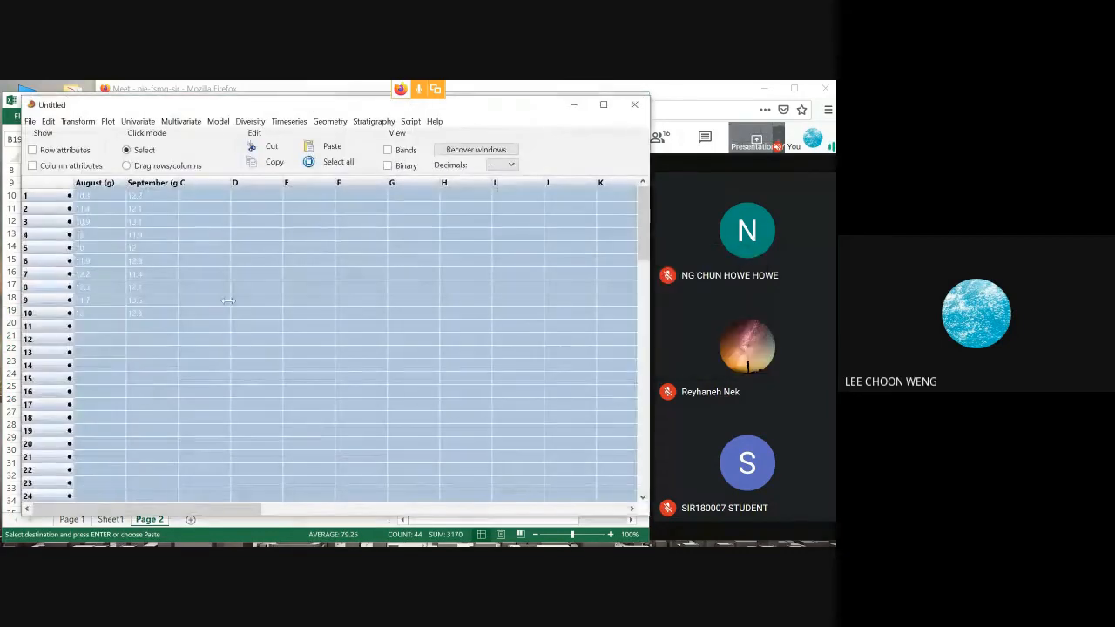
pyautogui.click(30, 121)
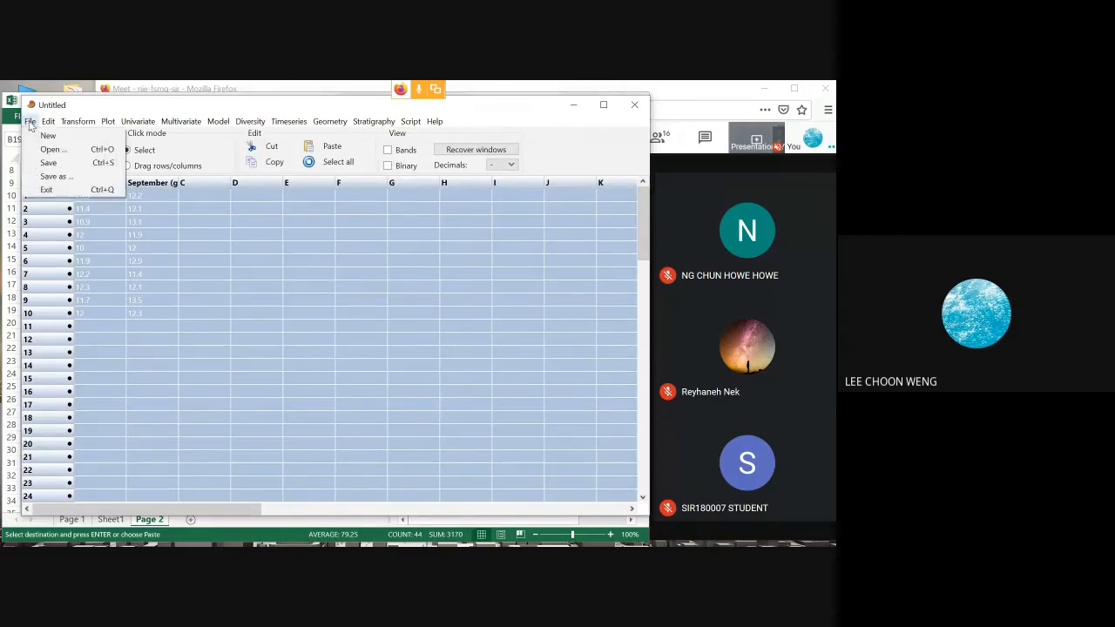
pyautogui.click(46, 136)
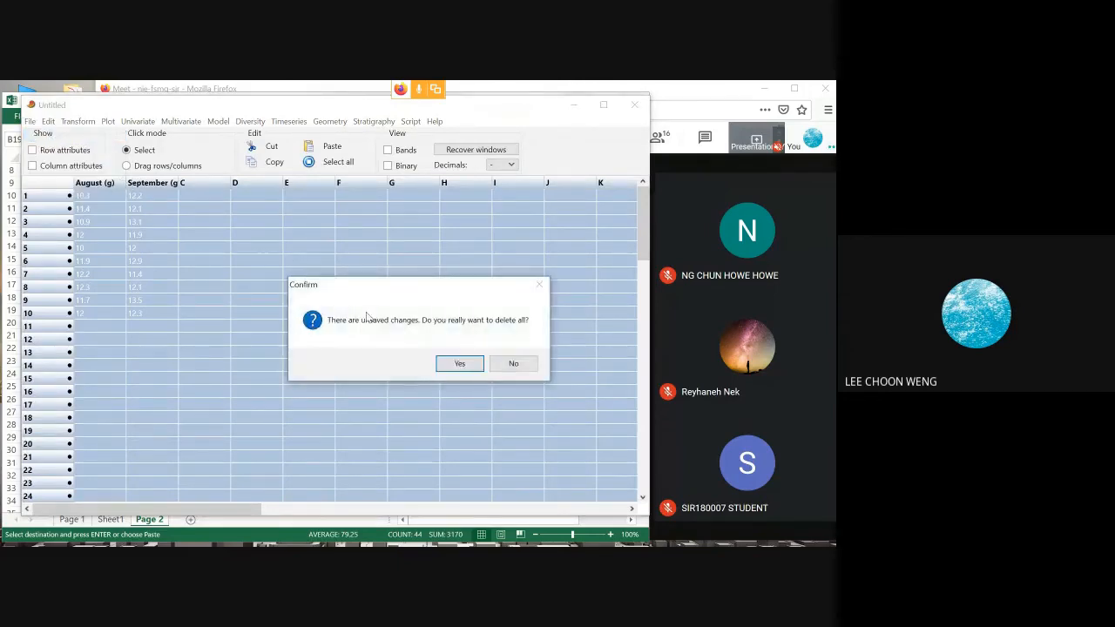
pyautogui.click(471, 363)
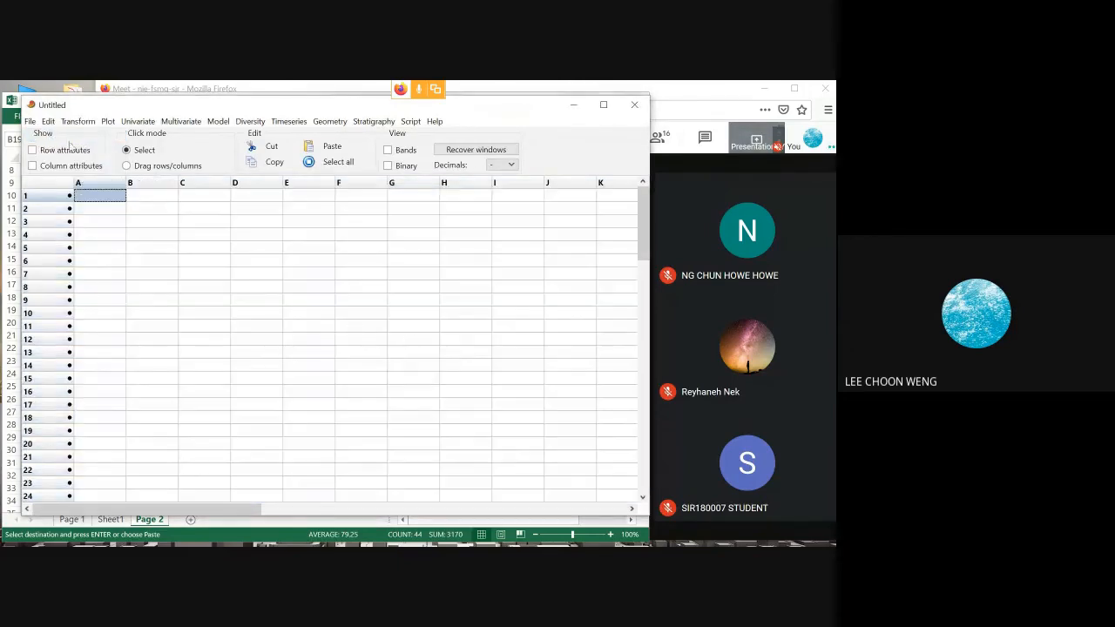
# Step: Show the column attributes, paste the copied nest data from column A's name cell, and hide the column attributes again
pyautogui.click(33, 166)
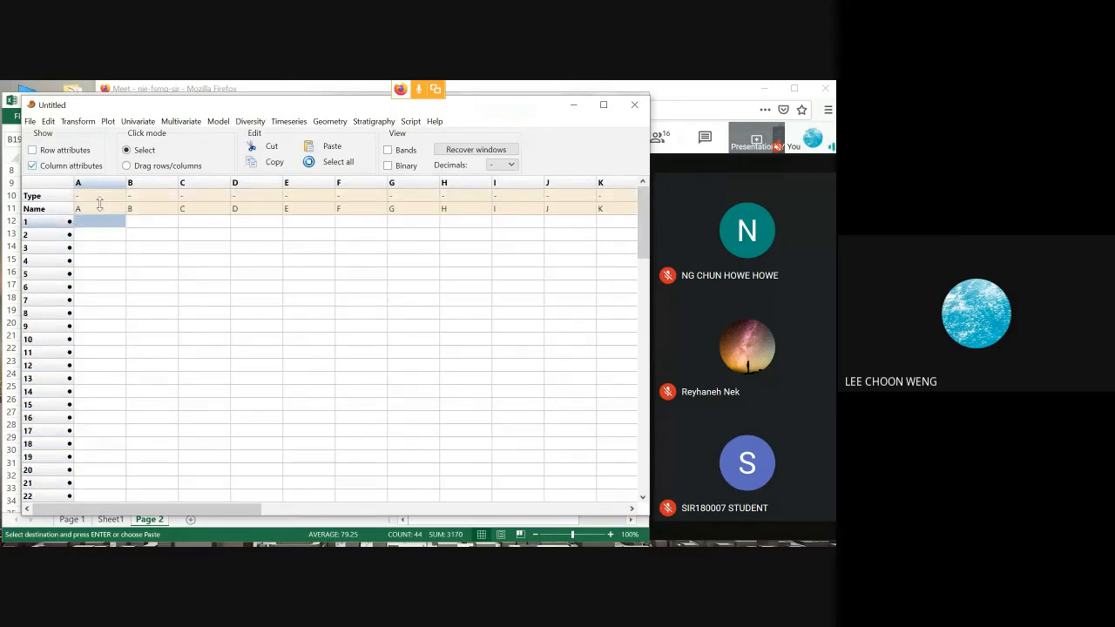
pyautogui.click(99, 204)
pyautogui.click(102, 210)
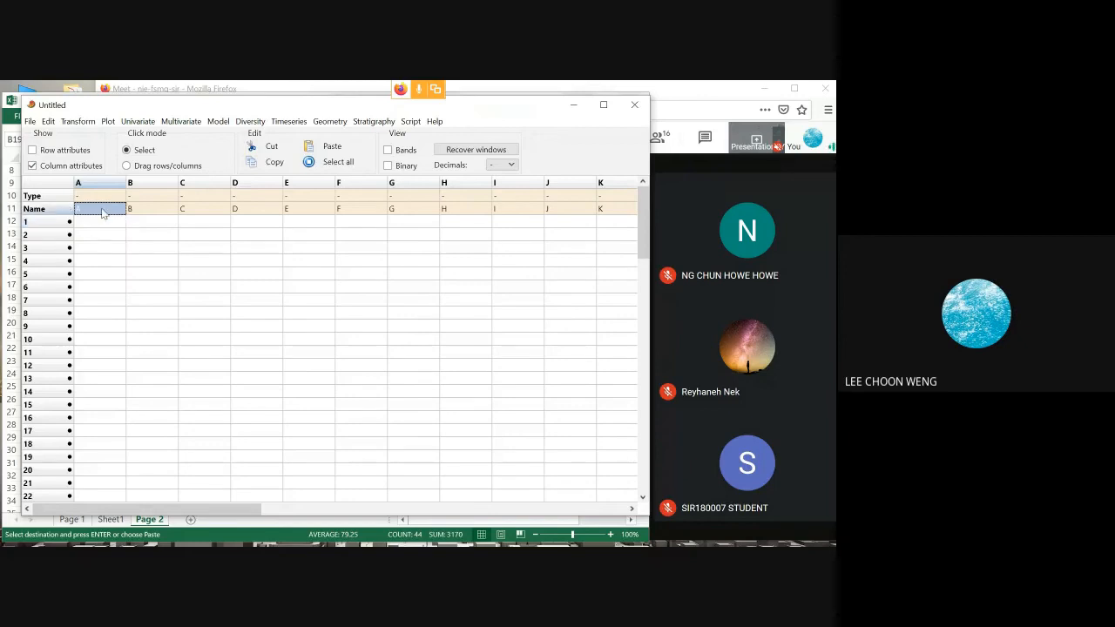
pyautogui.hotkey('ctrl', 'v')
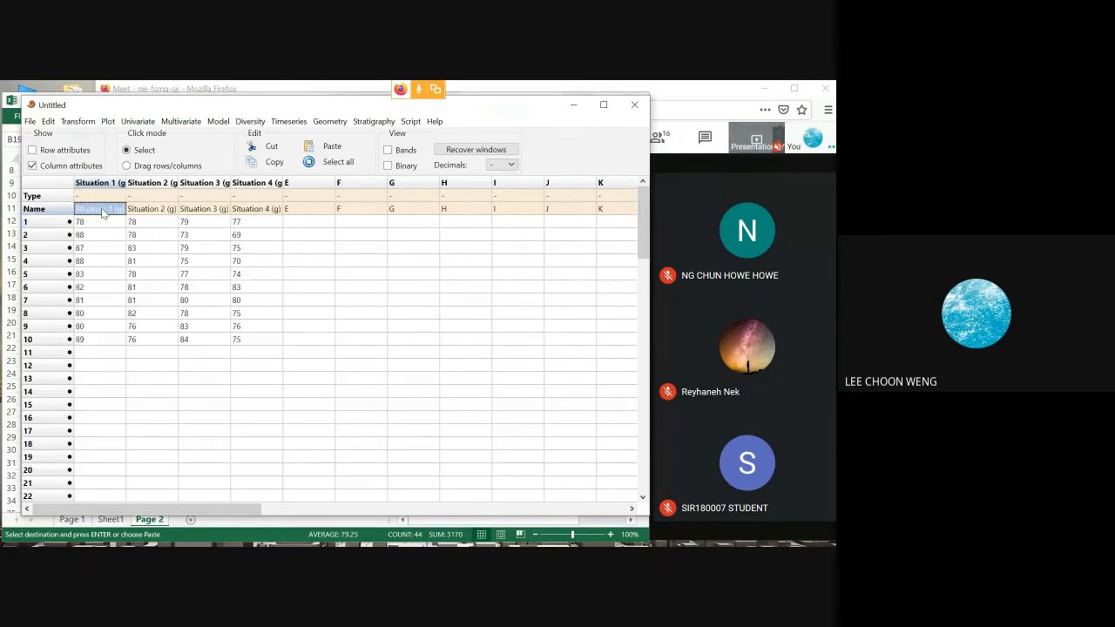
pyautogui.click(51, 167)
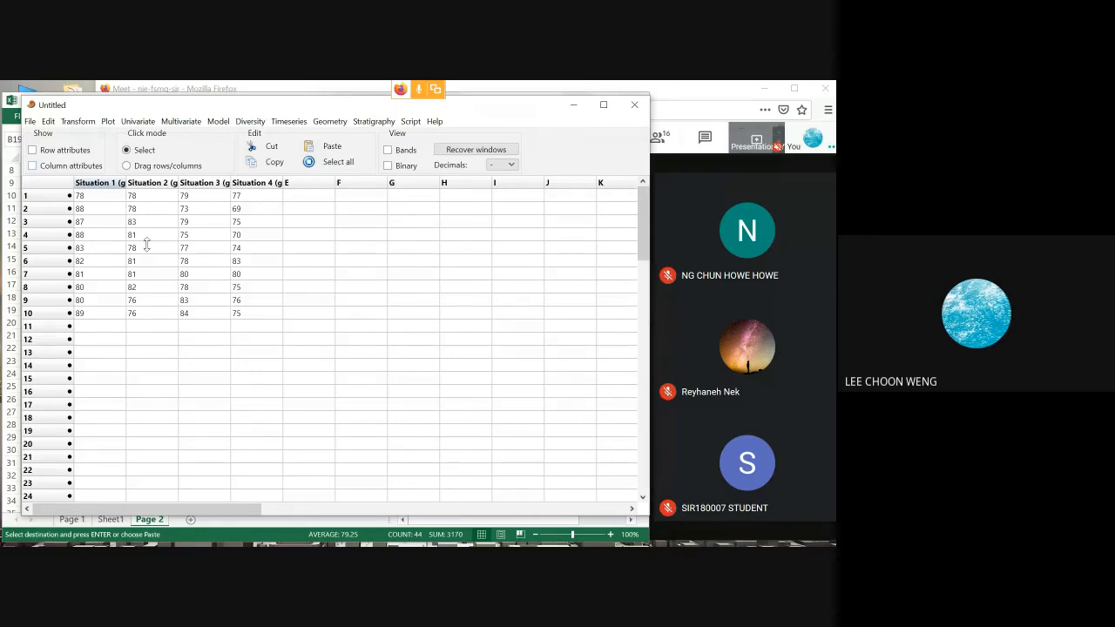
# Step: Run the several-sample tests (ANOVA, Kruskal-Wallis) on the whole data sheet and review the one-way ANOVA and Tukey's pairwise results
pyautogui.hotkey('ctrl', 'a')
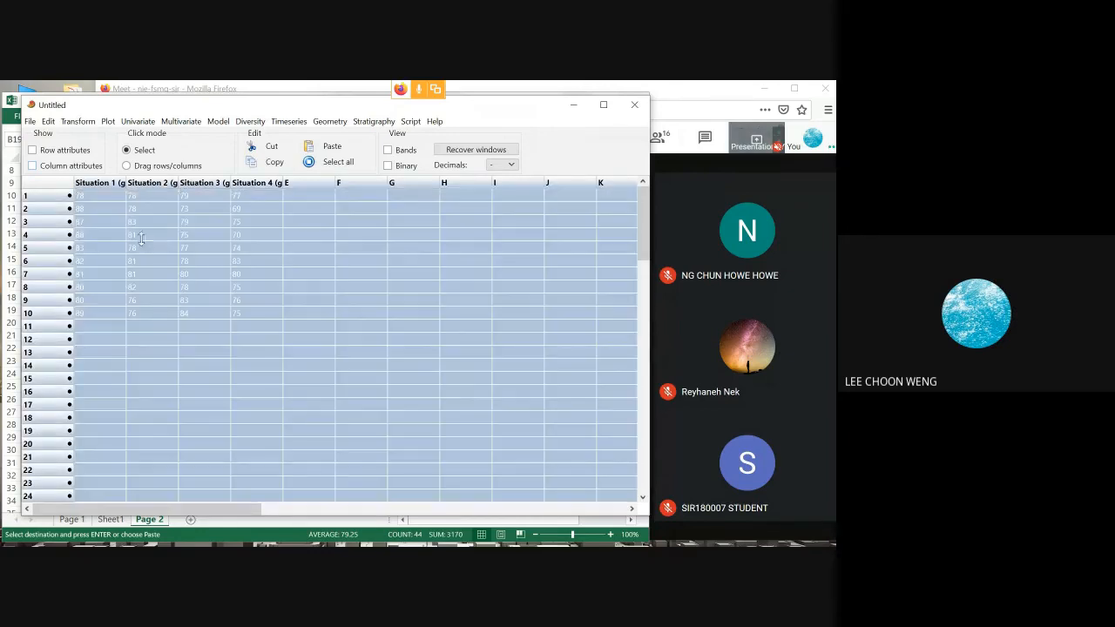
pyautogui.click(136, 121)
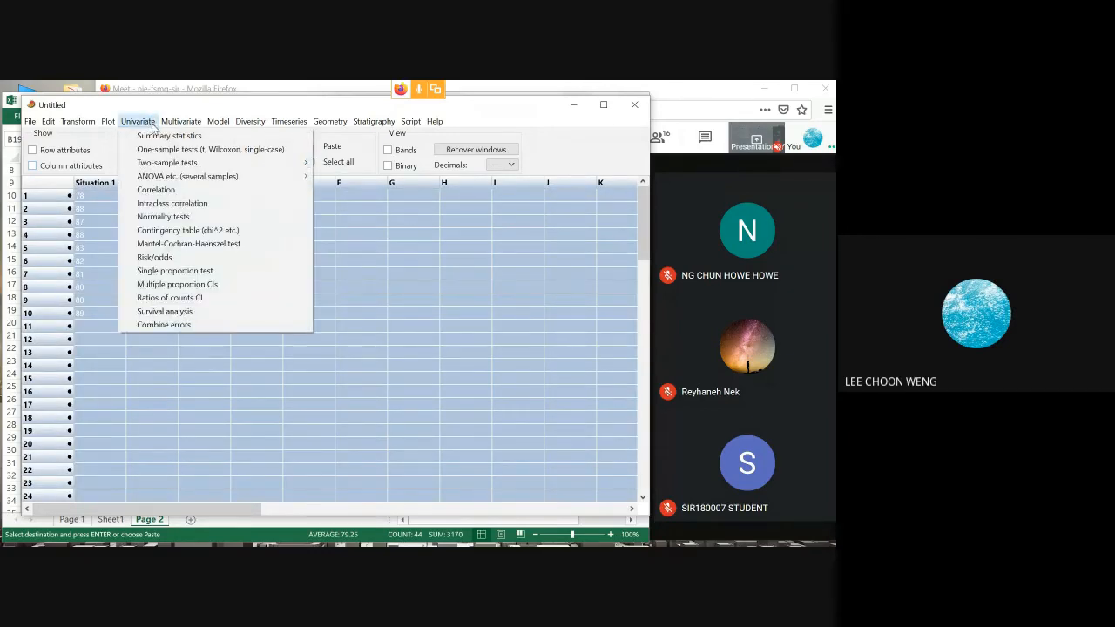
pyautogui.moveTo(157, 163)
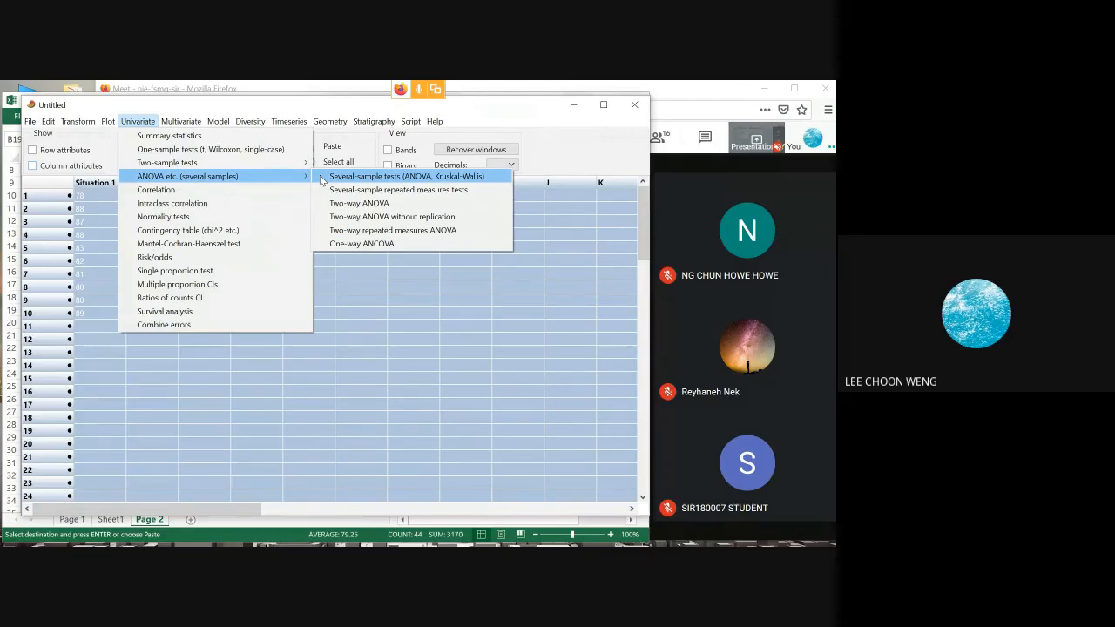
pyautogui.click(321, 177)
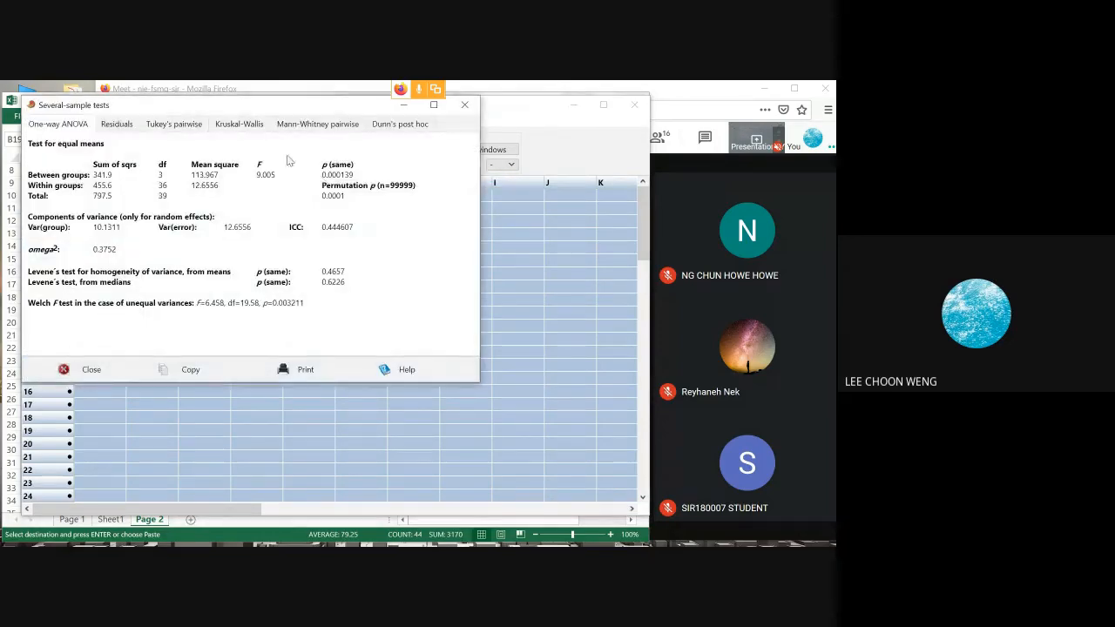
pyautogui.moveTo(233, 107); pyautogui.dragTo(330, 200)
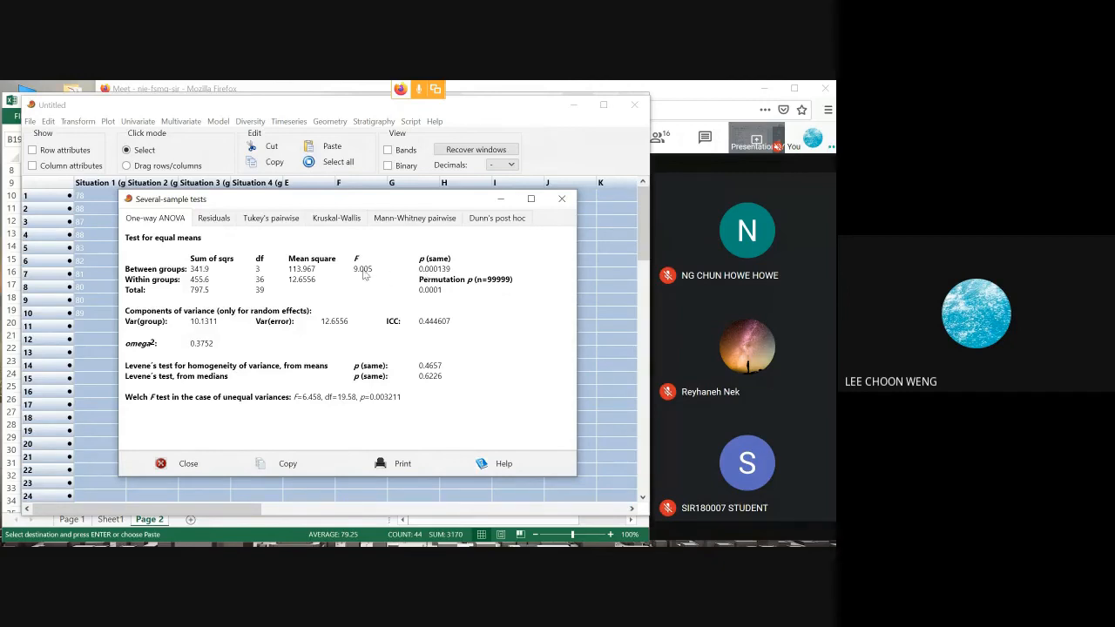
pyautogui.click(269, 219)
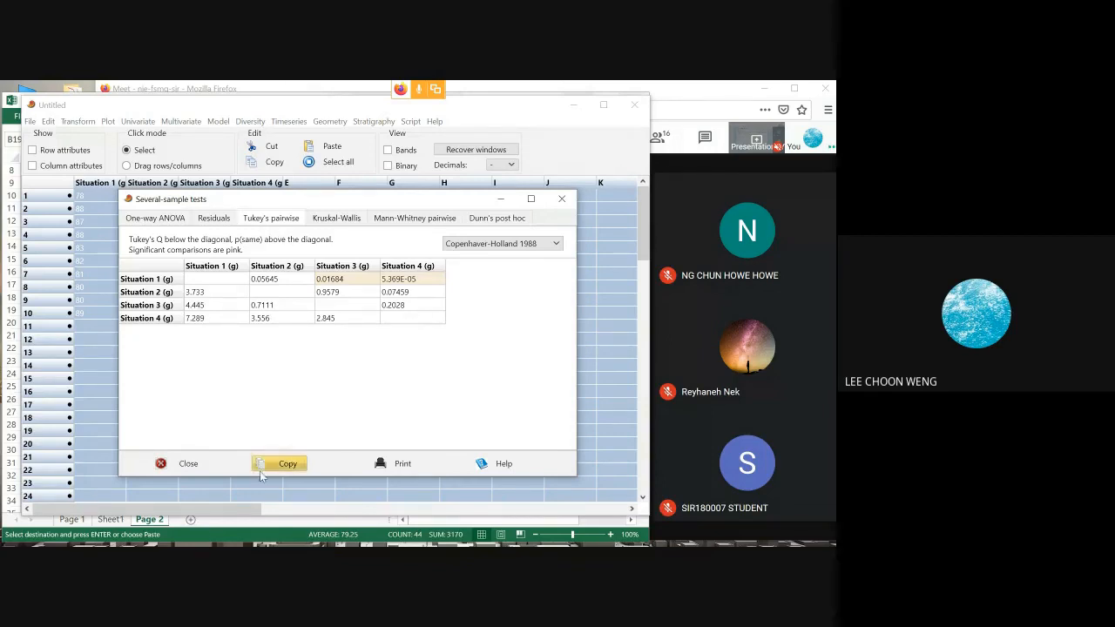
pyautogui.moveTo(235, 542)
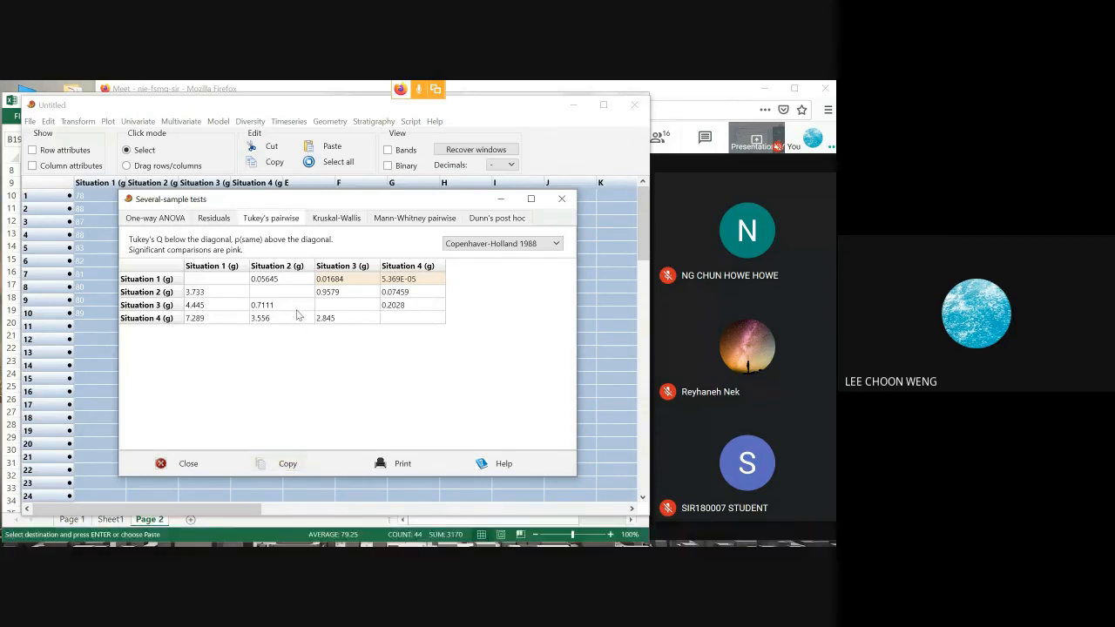